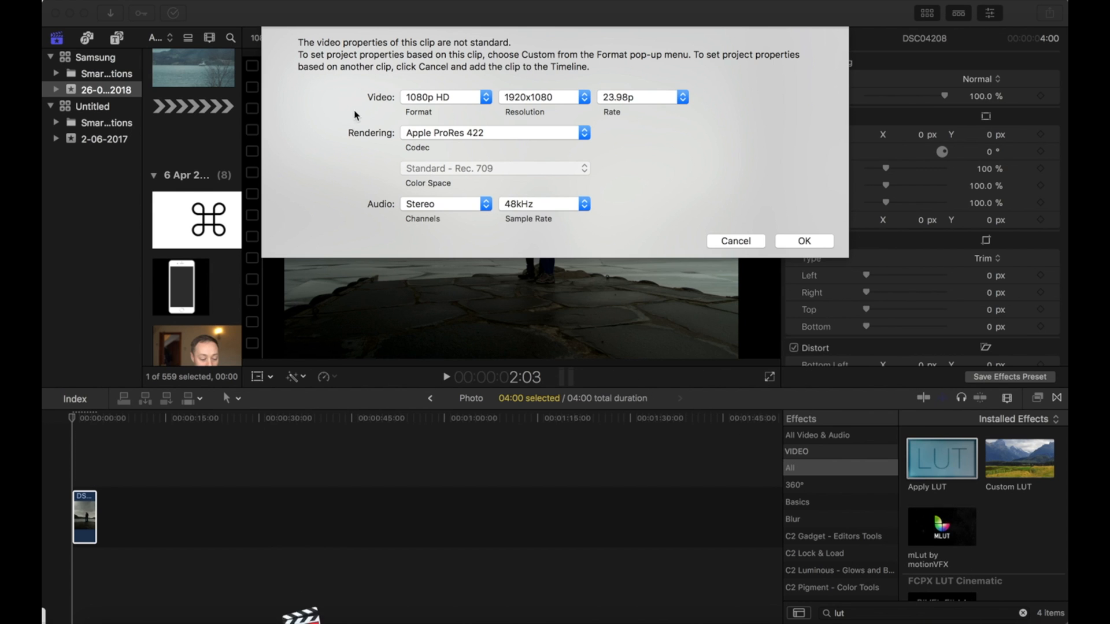
Set the project's video format to Custom so it matches the clip's properties, and confirm.
click(445, 97)
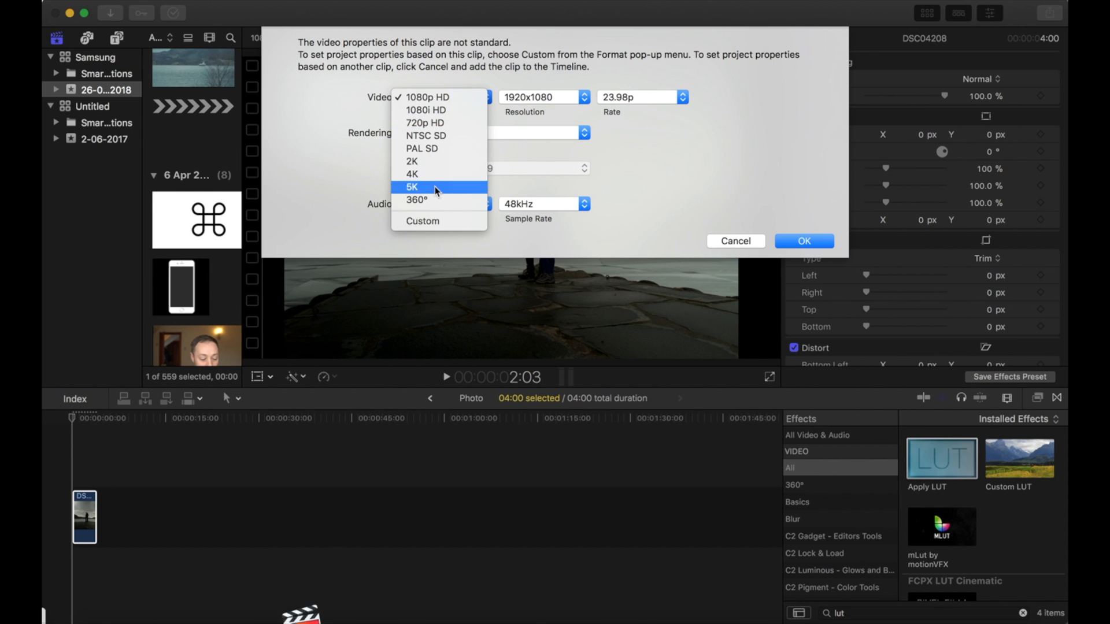
click(430, 221)
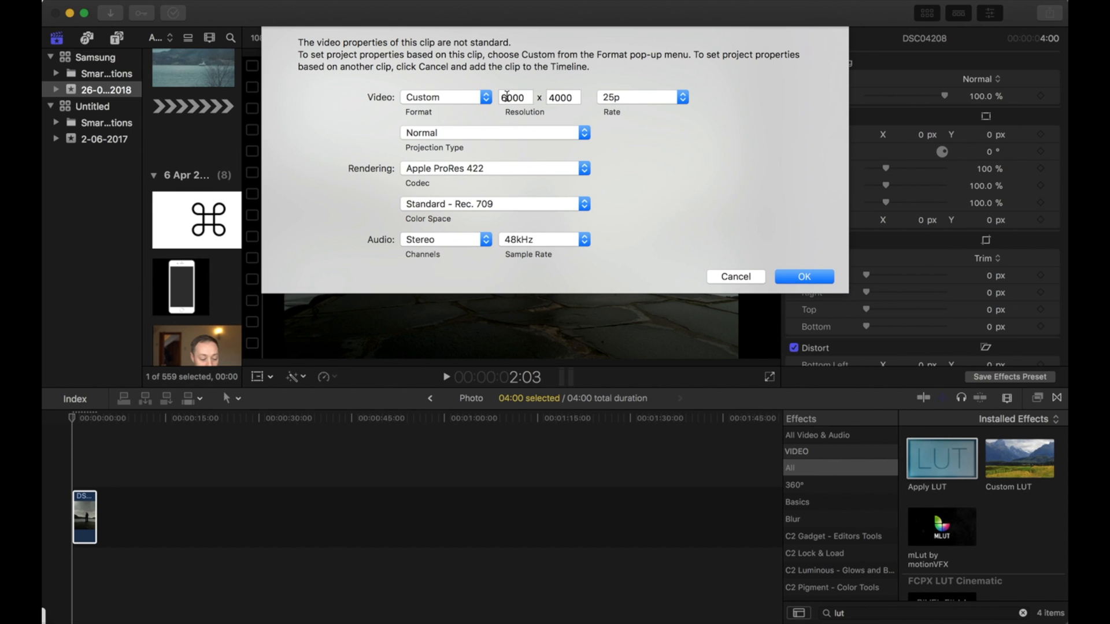
click(804, 277)
Fit the clip in the timeline and switch the viewer's media playback to Proxy.
click(87, 516)
key(shift+z)
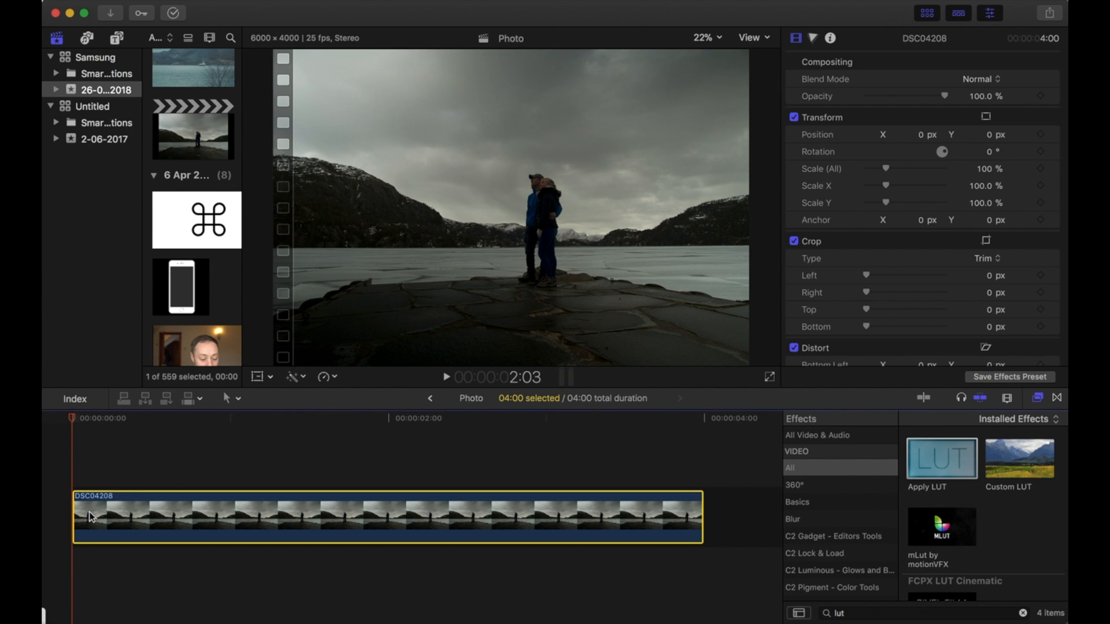
click(355, 447)
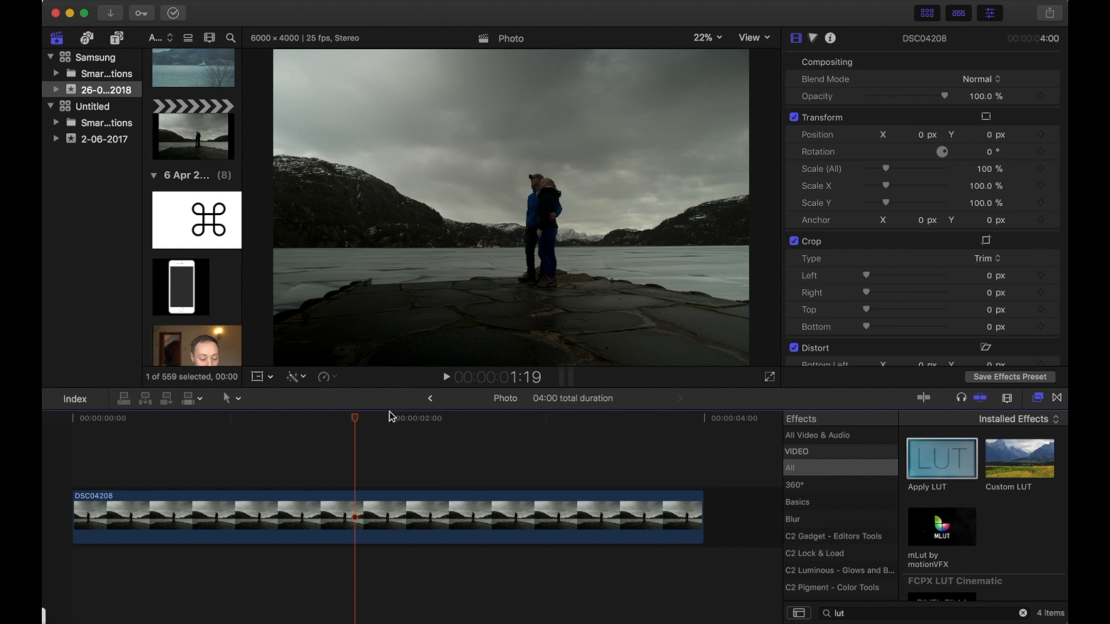
click(758, 39)
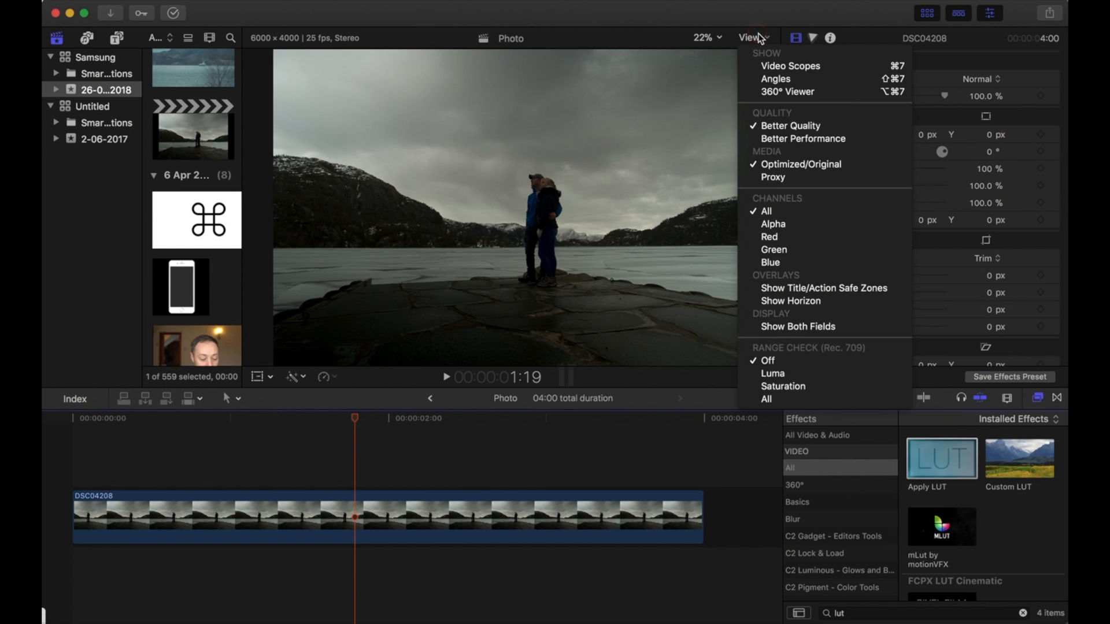
click(769, 178)
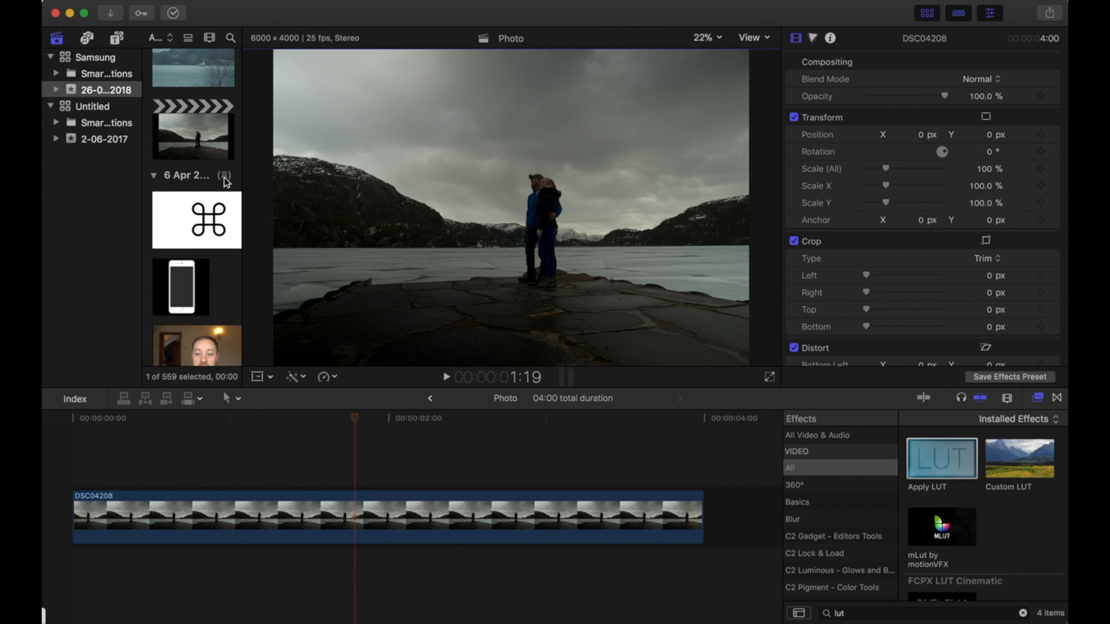
scroll(226, 182, up, 3)
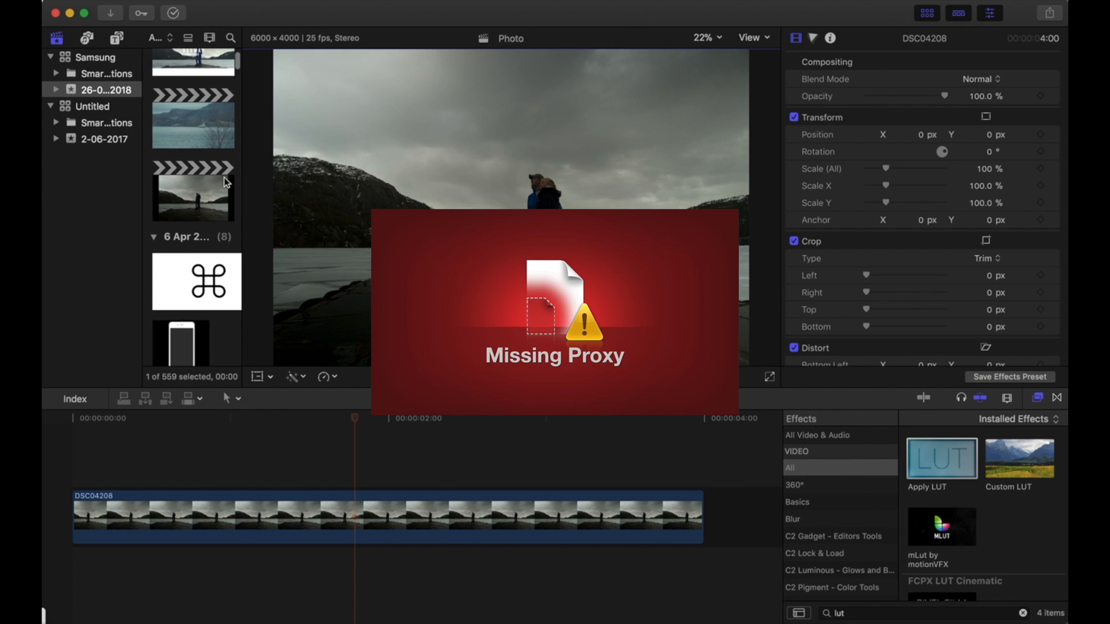
right_click(197, 309)
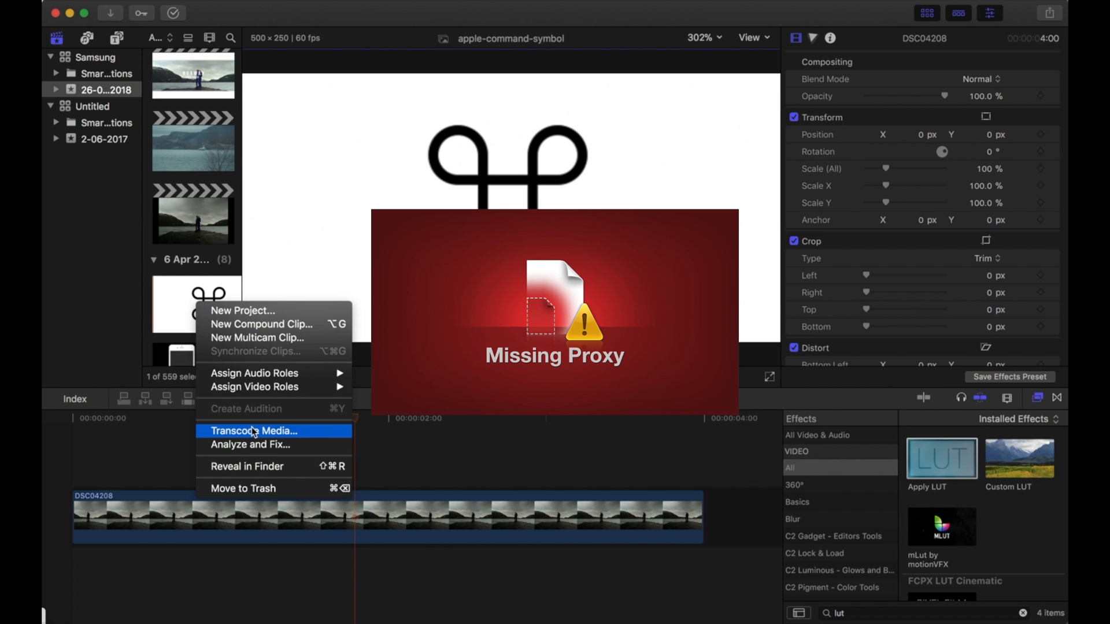
click(393, 446)
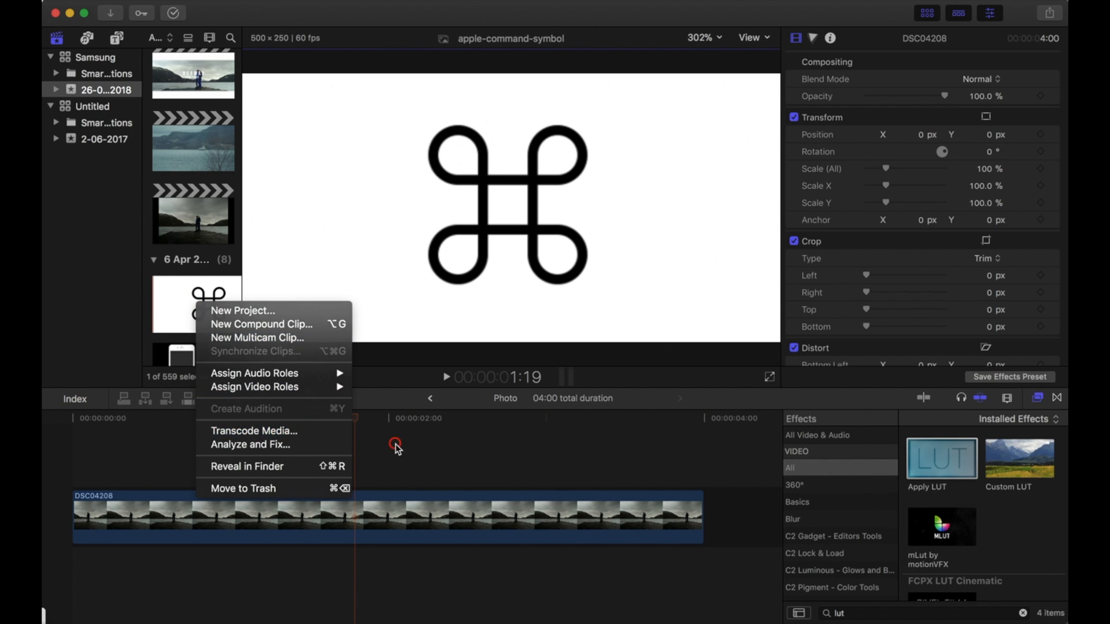
click(245, 439)
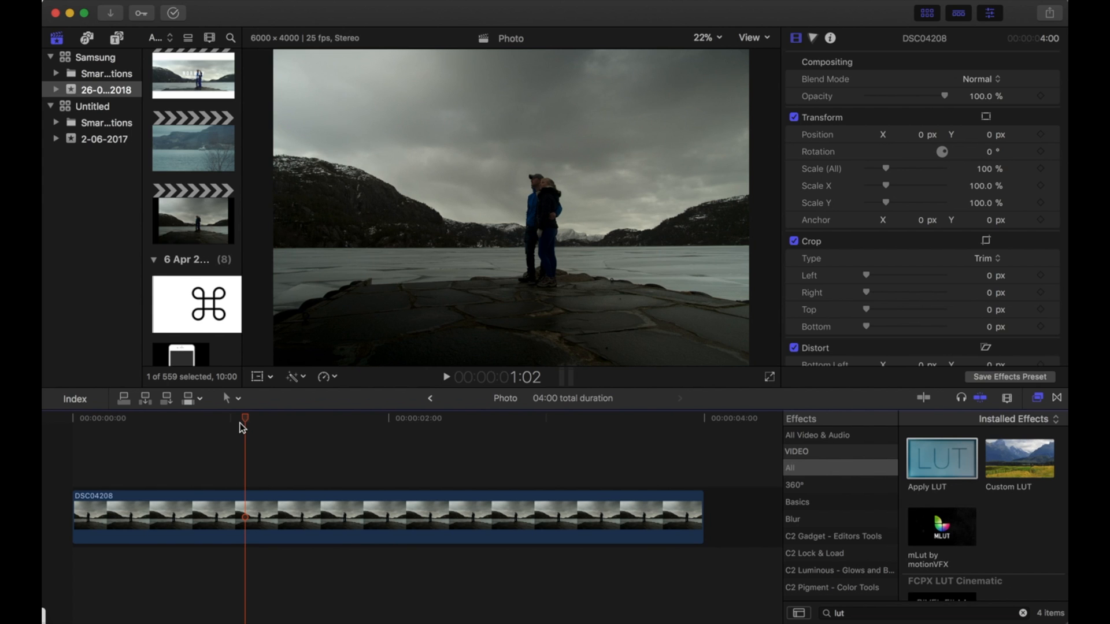
Select the clip from its start and apply the Sharpen effect found by searching effects for sharp.
drag(244, 421, 55, 431)
click(248, 517)
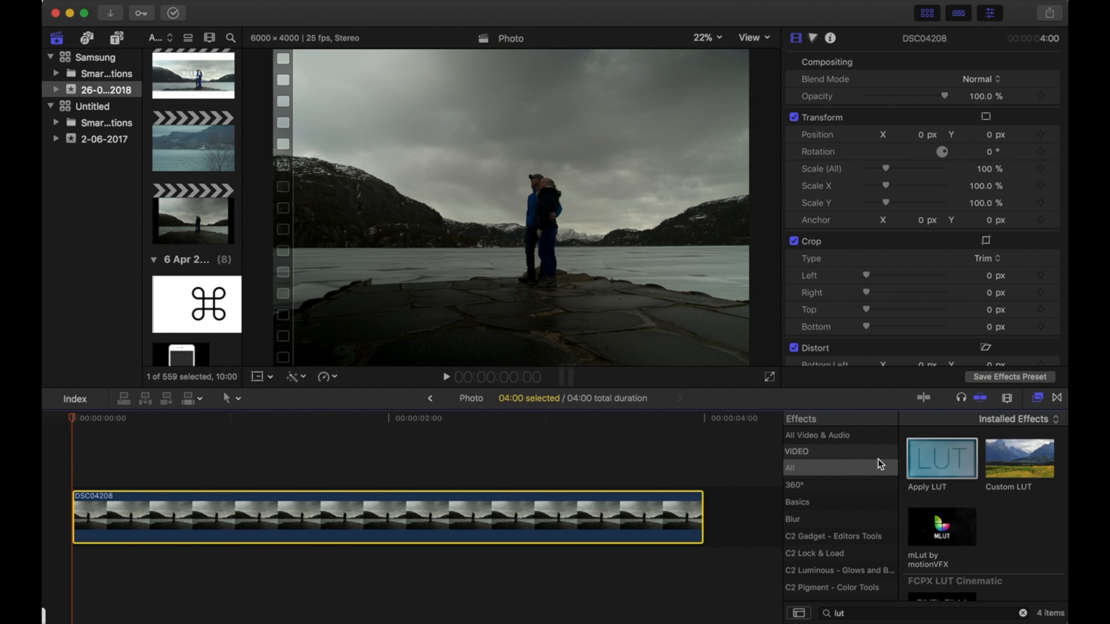
click(856, 612)
text(sharp)
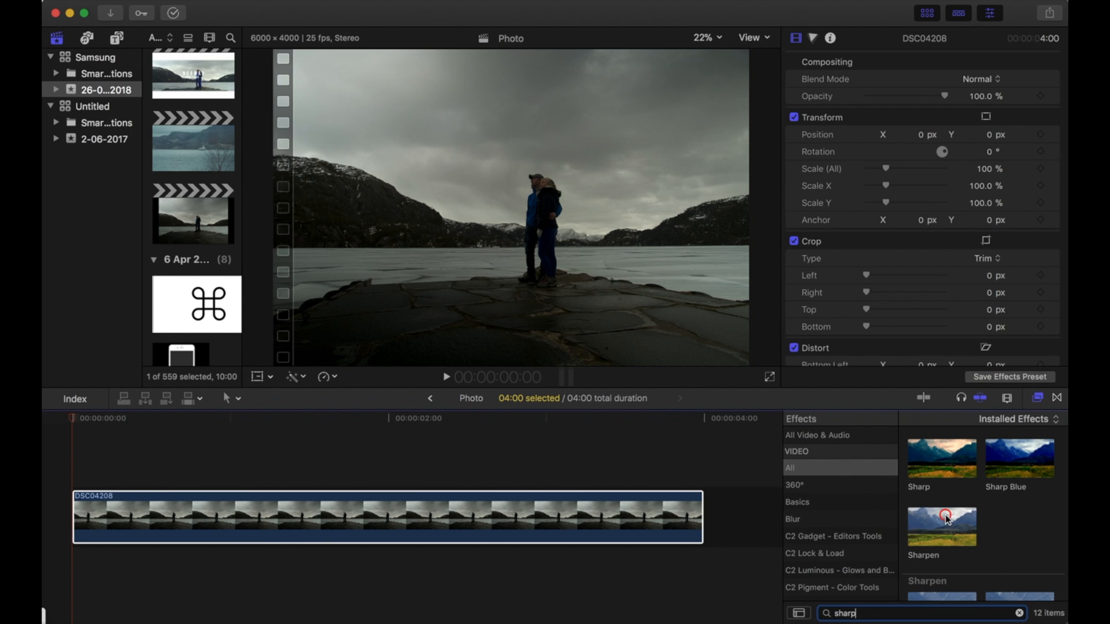
double_click(947, 519)
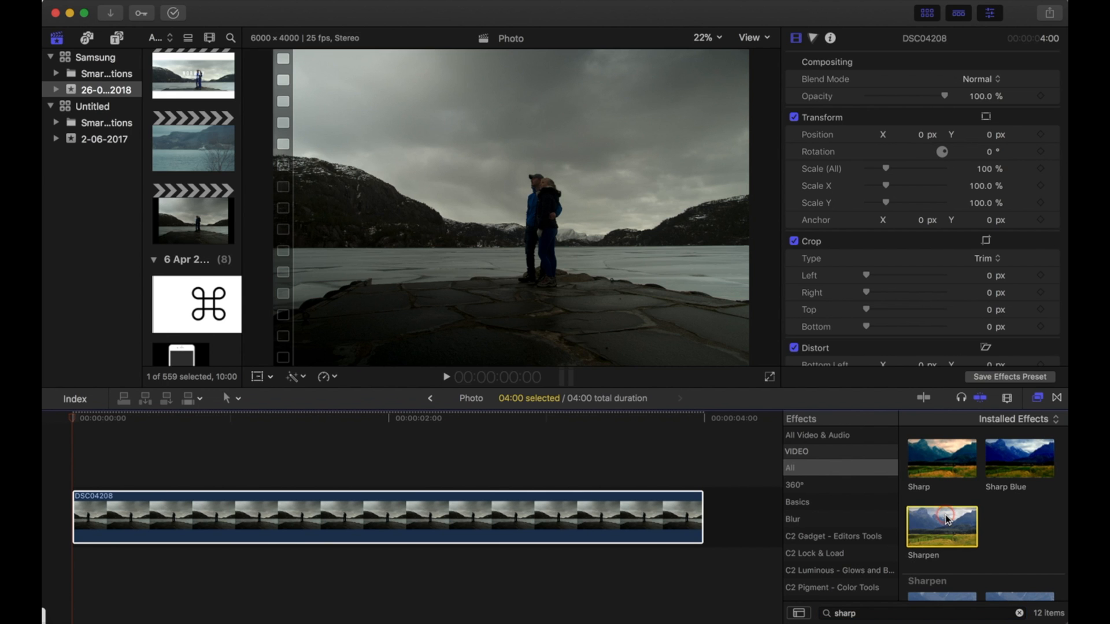
click(816, 117)
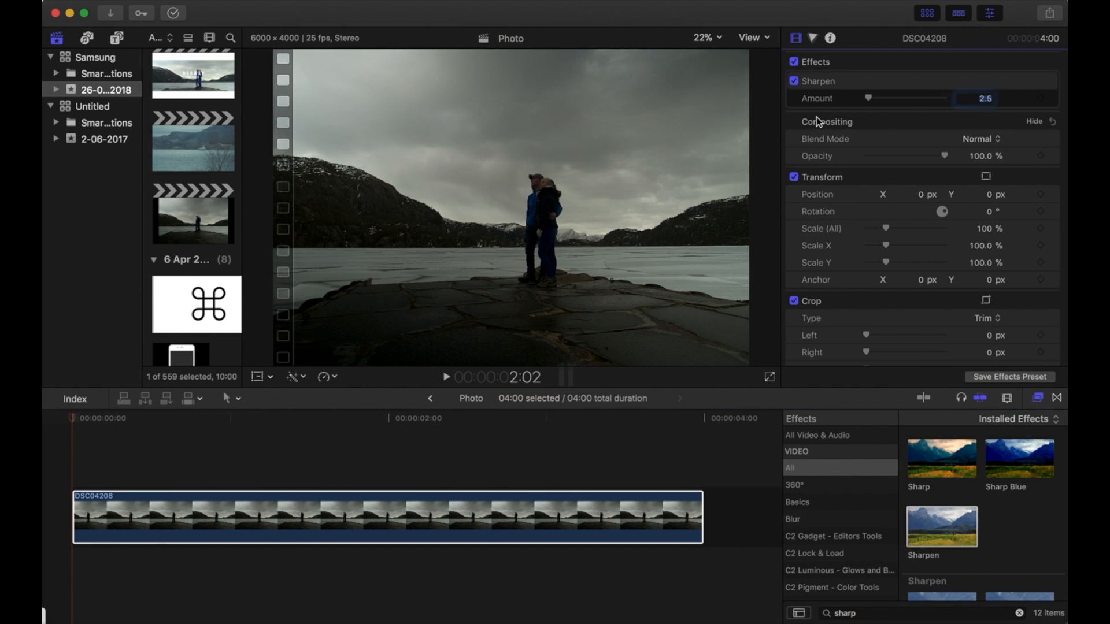
Apply Balance Color to the clip with the White Balance method, sampling a neutral area in the viewer.
click(293, 377)
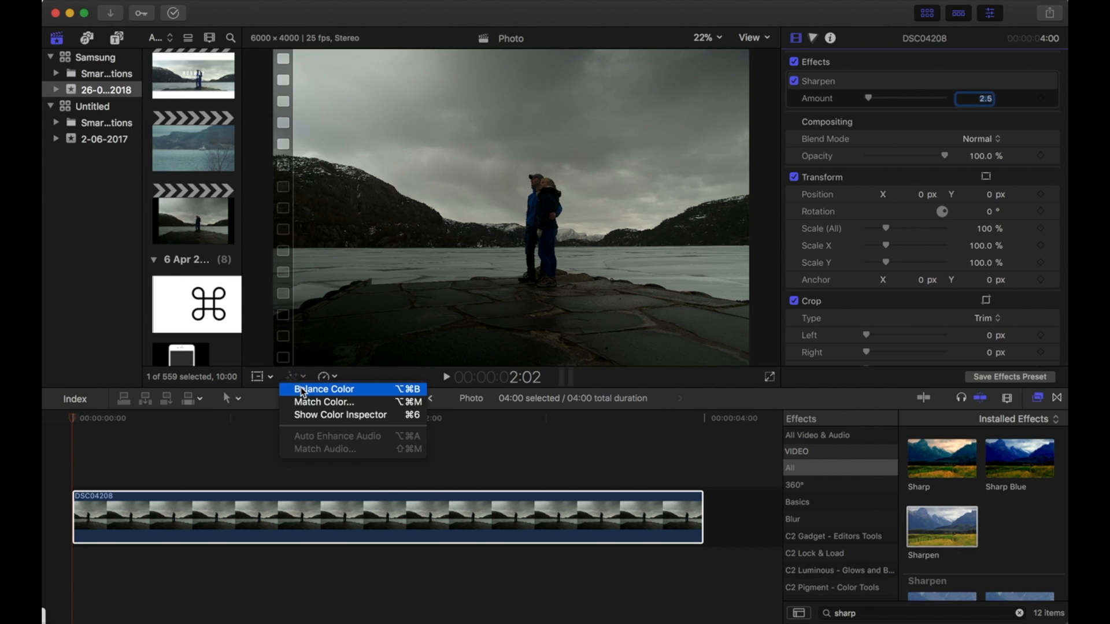
click(302, 391)
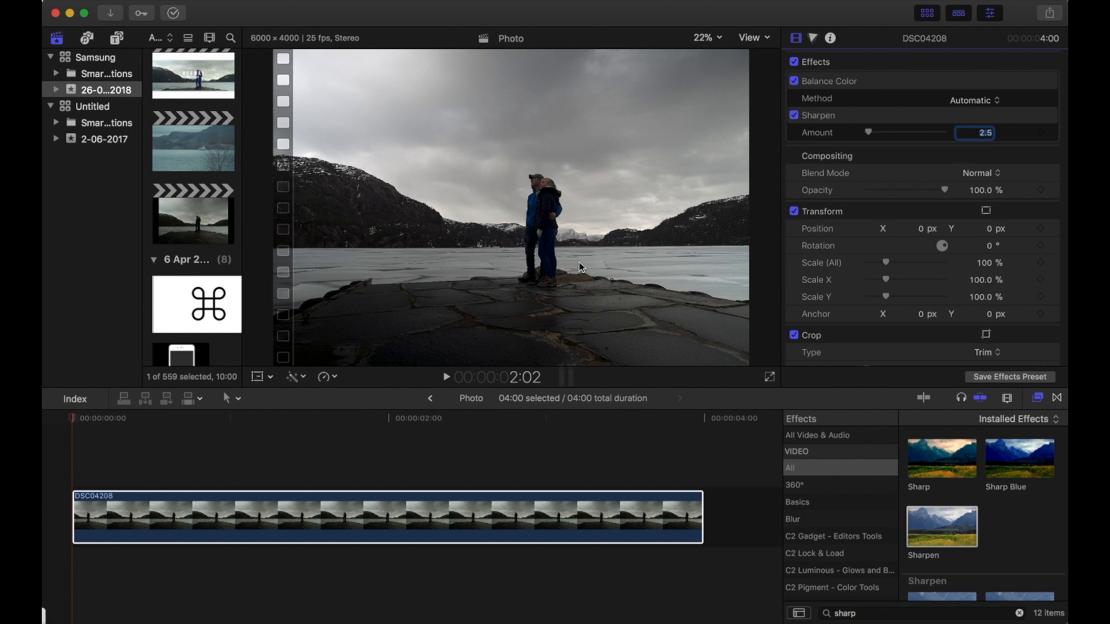
click(969, 103)
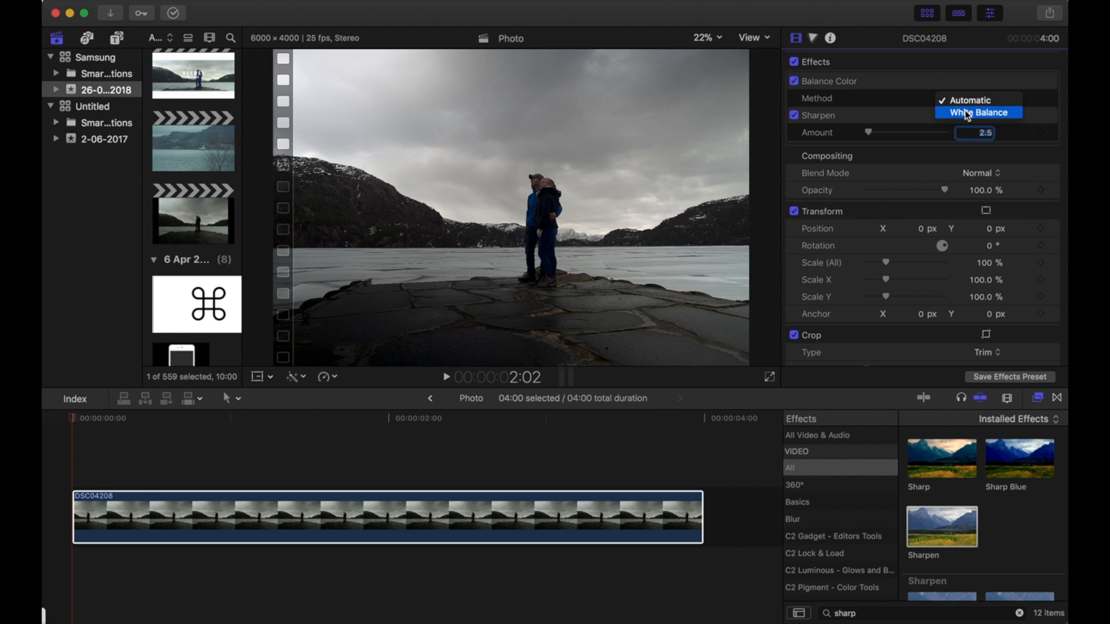
click(967, 114)
click(576, 228)
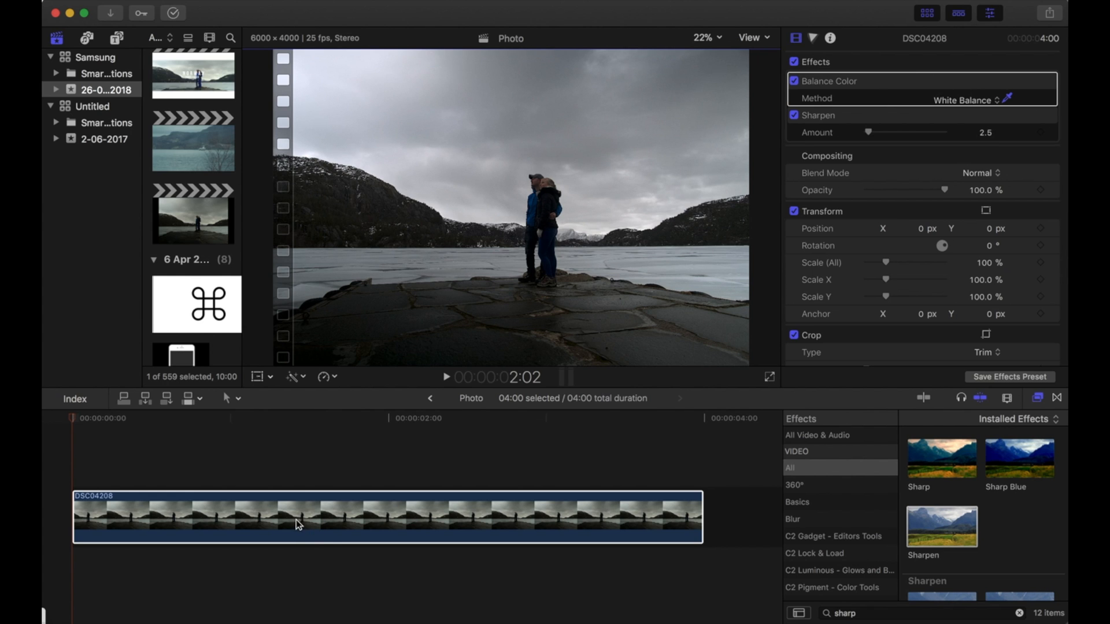
In the Color Board's Exposure pane, raise midtones to 27% and highlights to 72%.
key(super+6)
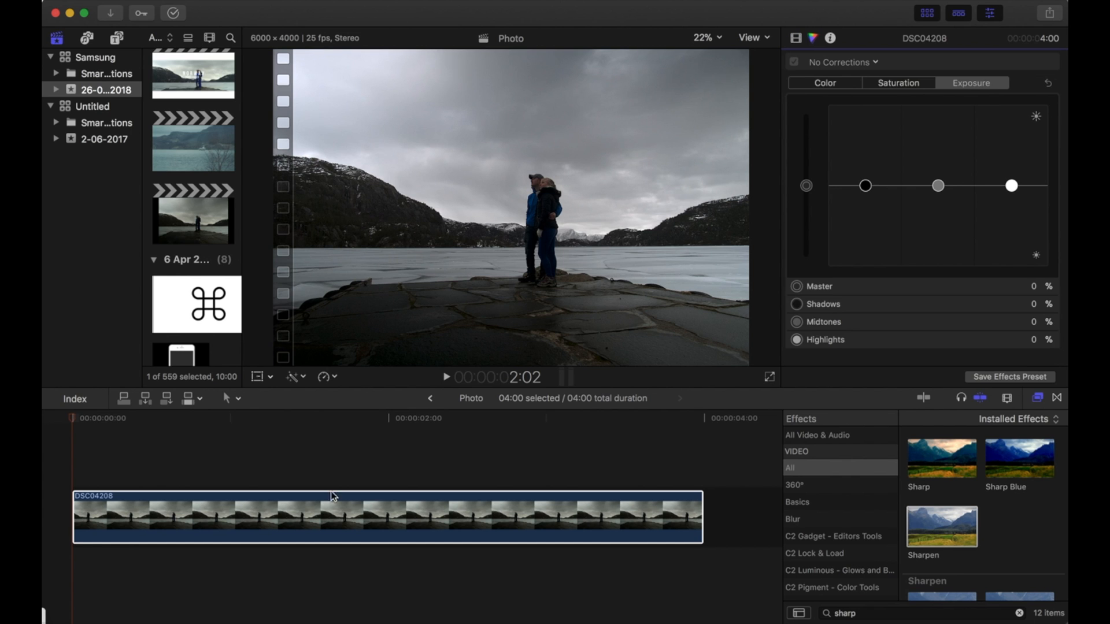
drag(938, 185, 940, 165)
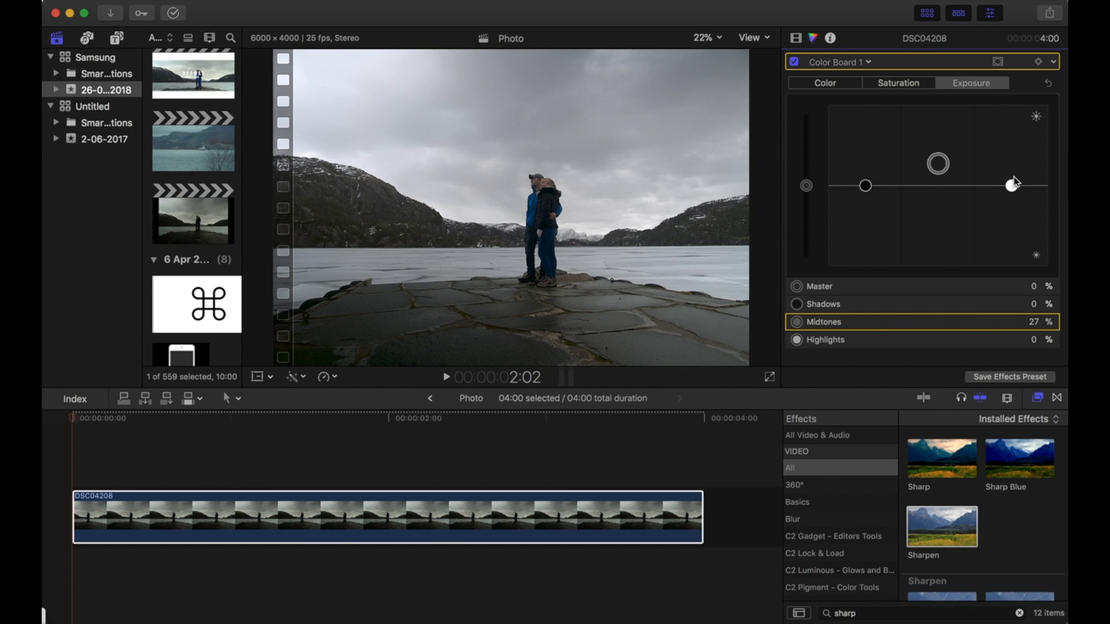
drag(1012, 186, 1012, 127)
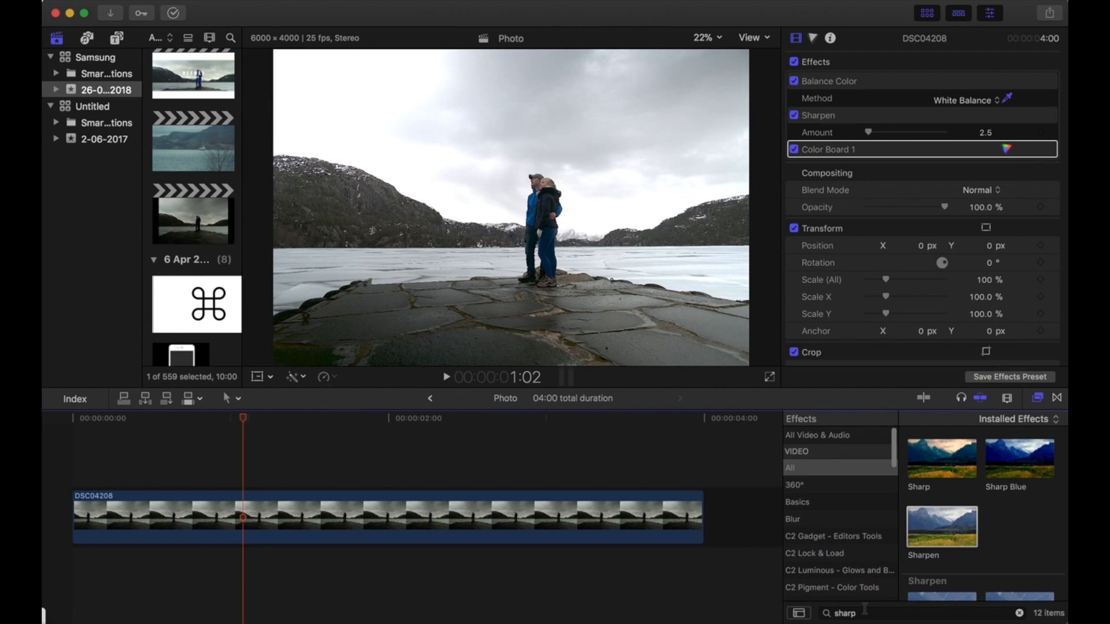
Search effects for lut, apply the Apply LUT effect to the clip, and lower its Mix.
drag(865, 618, 769, 619)
text(lut)
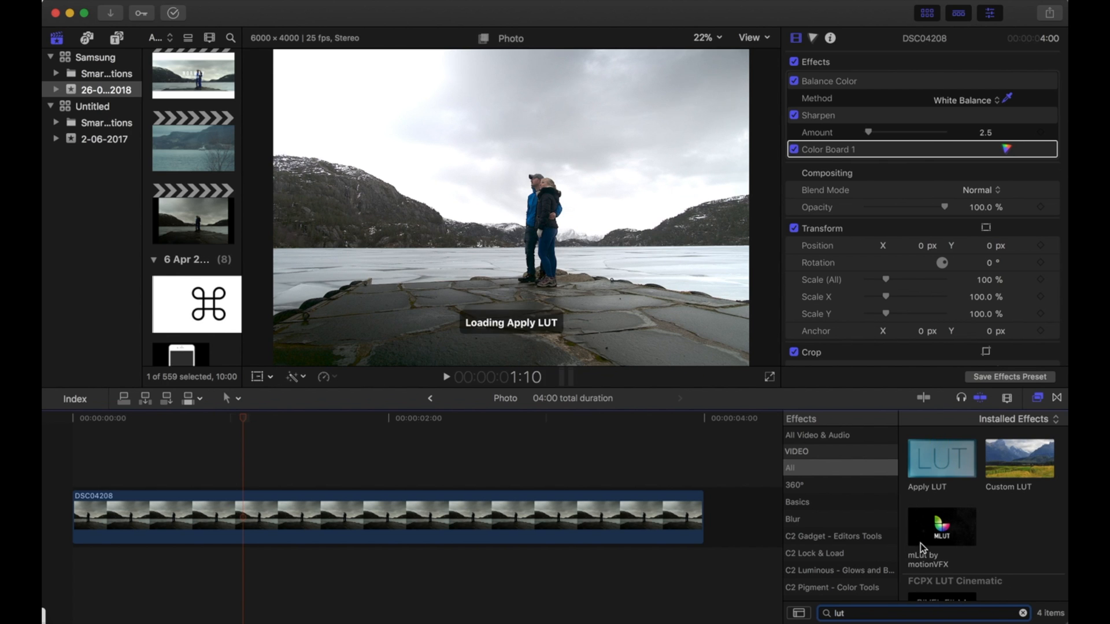
drag(935, 453, 493, 509)
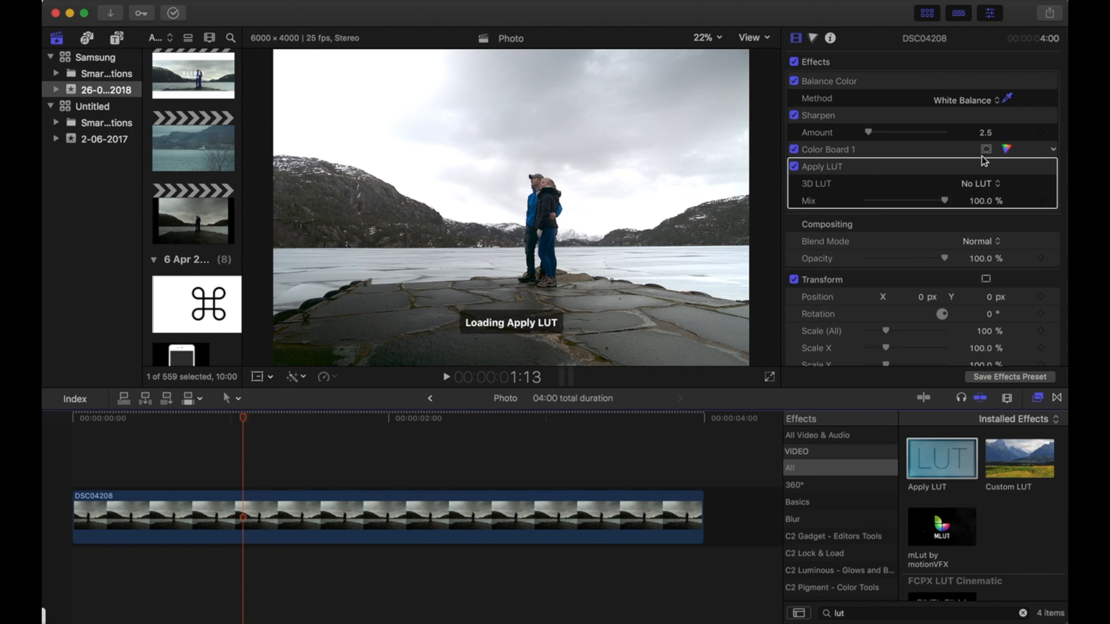
click(974, 183)
scroll(928, 574, down, 5)
click(928, 543)
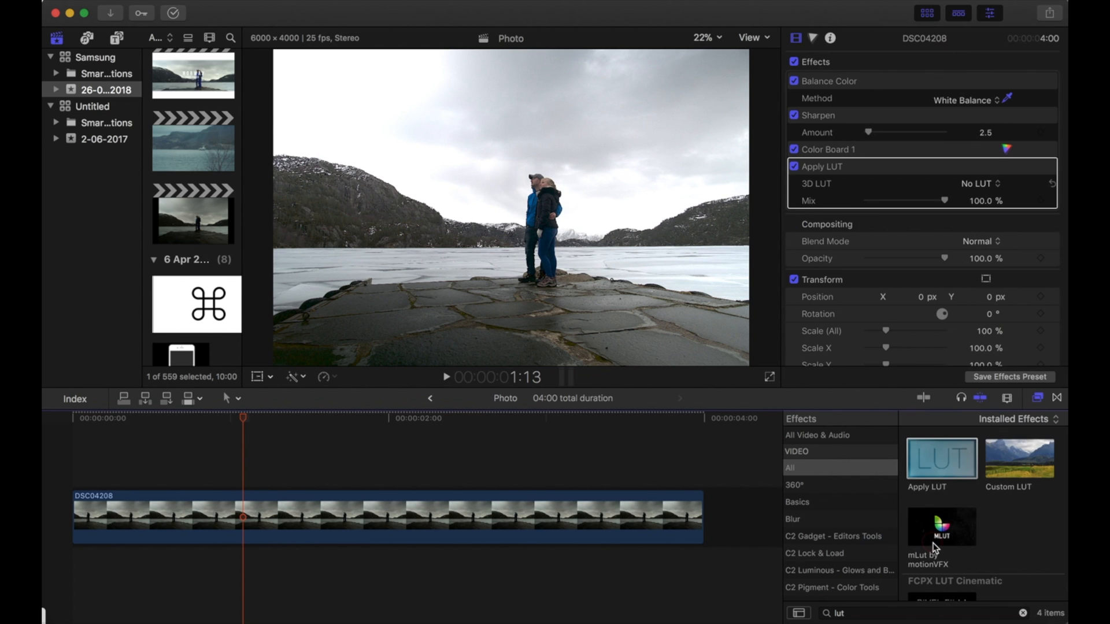
drag(944, 200, 908, 201)
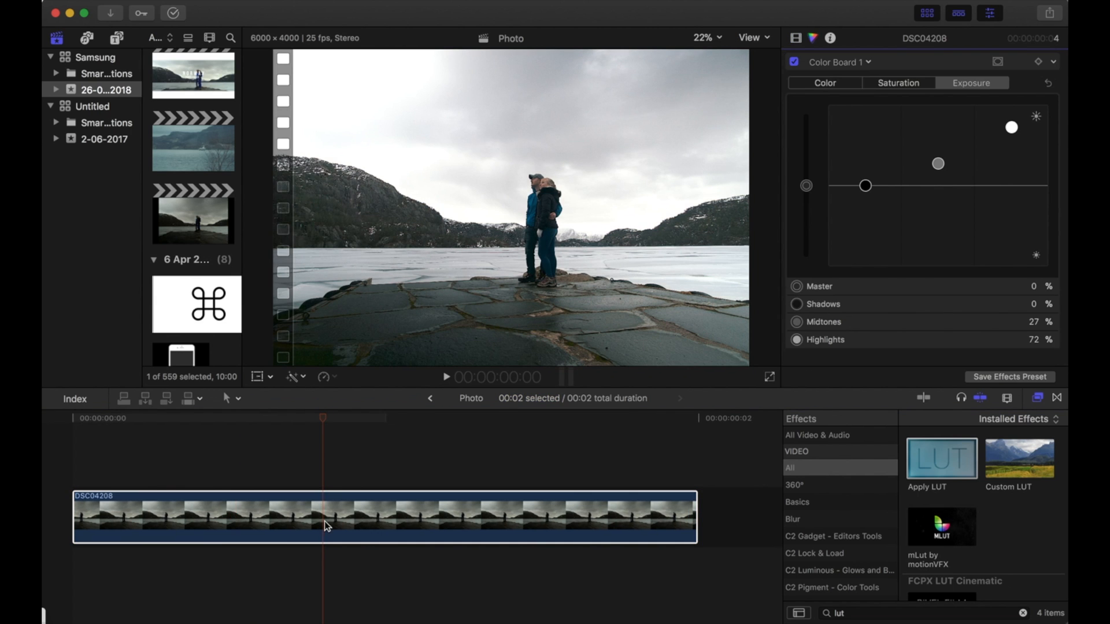
click(902, 84)
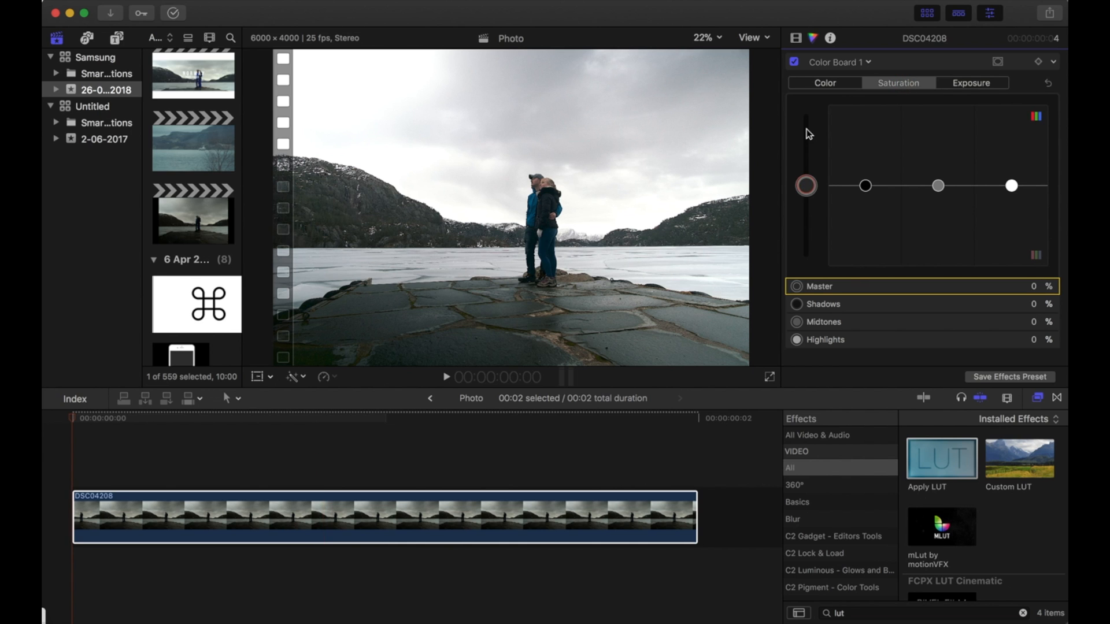
click(840, 85)
drag(865, 180, 820, 192)
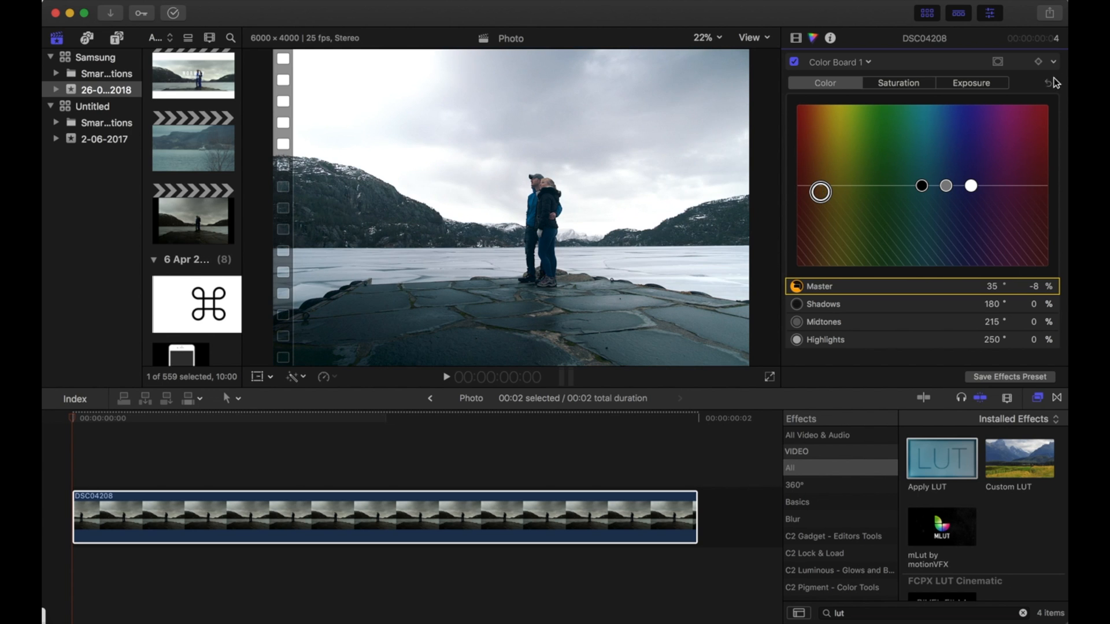
key(Delete)
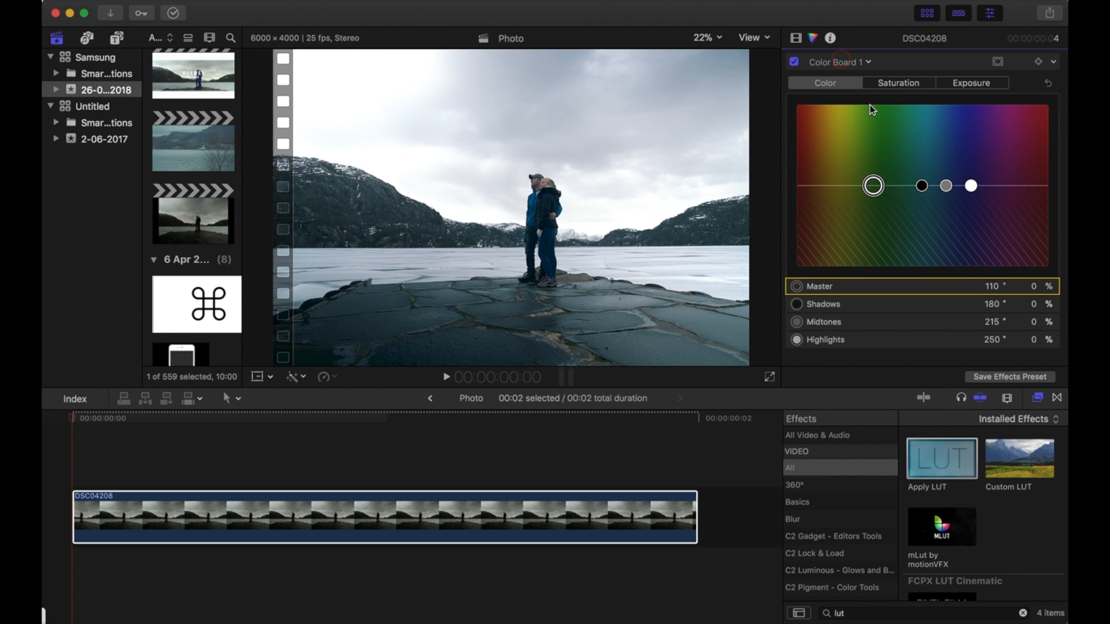
Add a second Color Board correction with a color mask sampled from the viewer image.
click(842, 62)
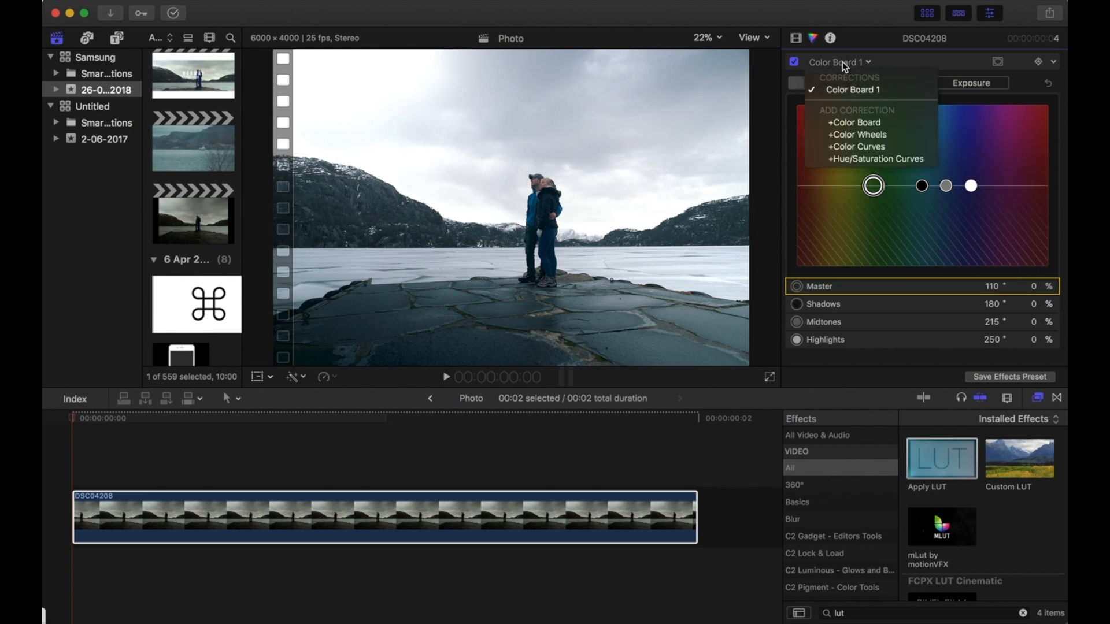
click(844, 124)
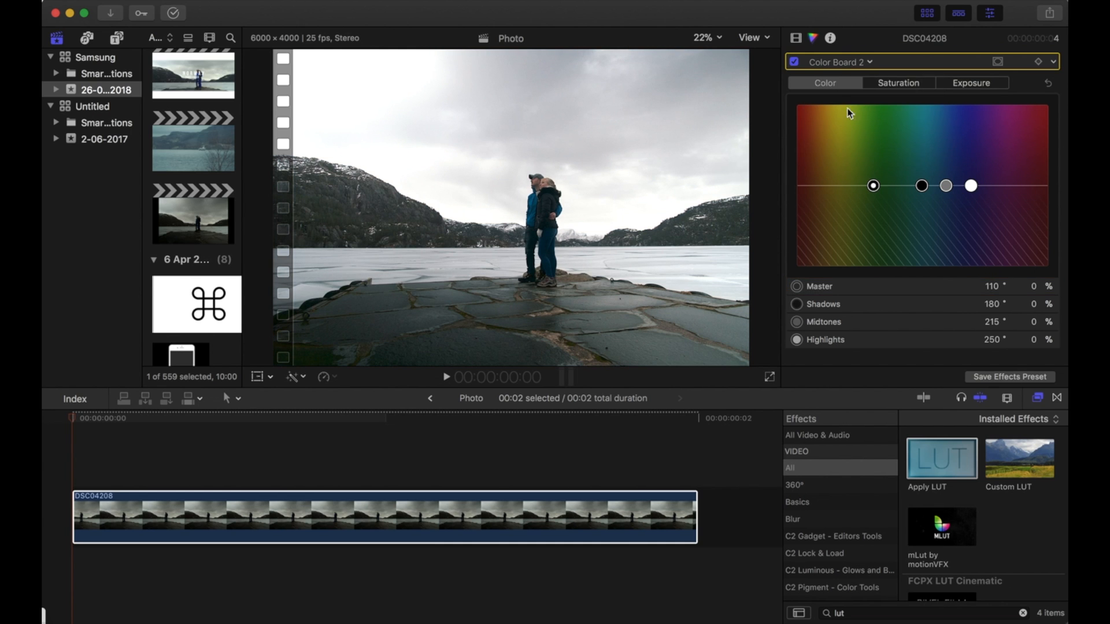
click(998, 61)
click(956, 83)
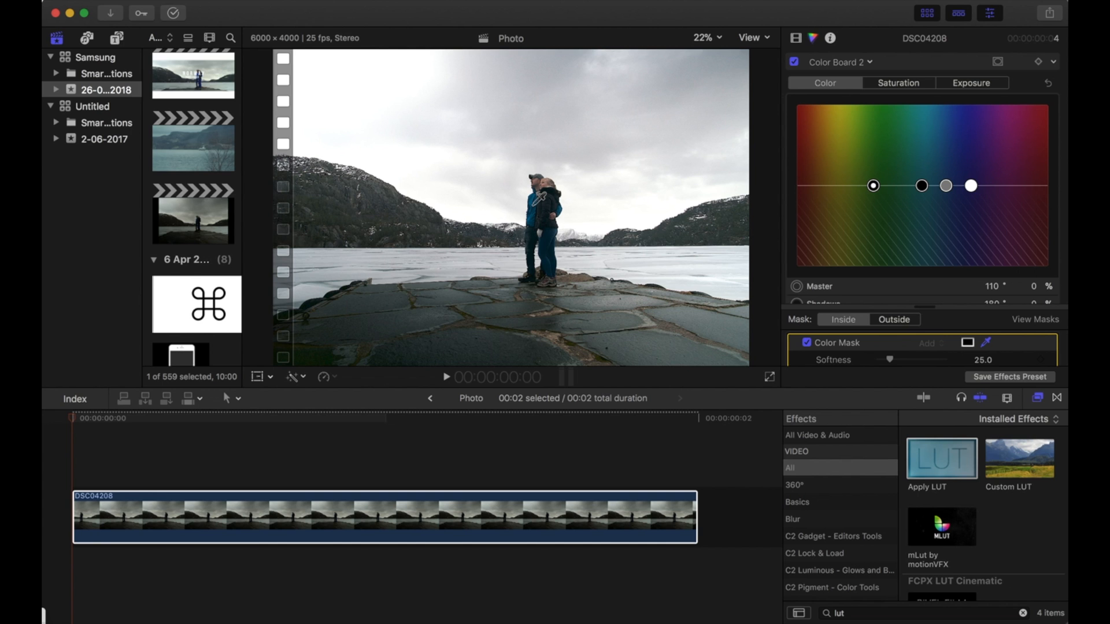
click(533, 205)
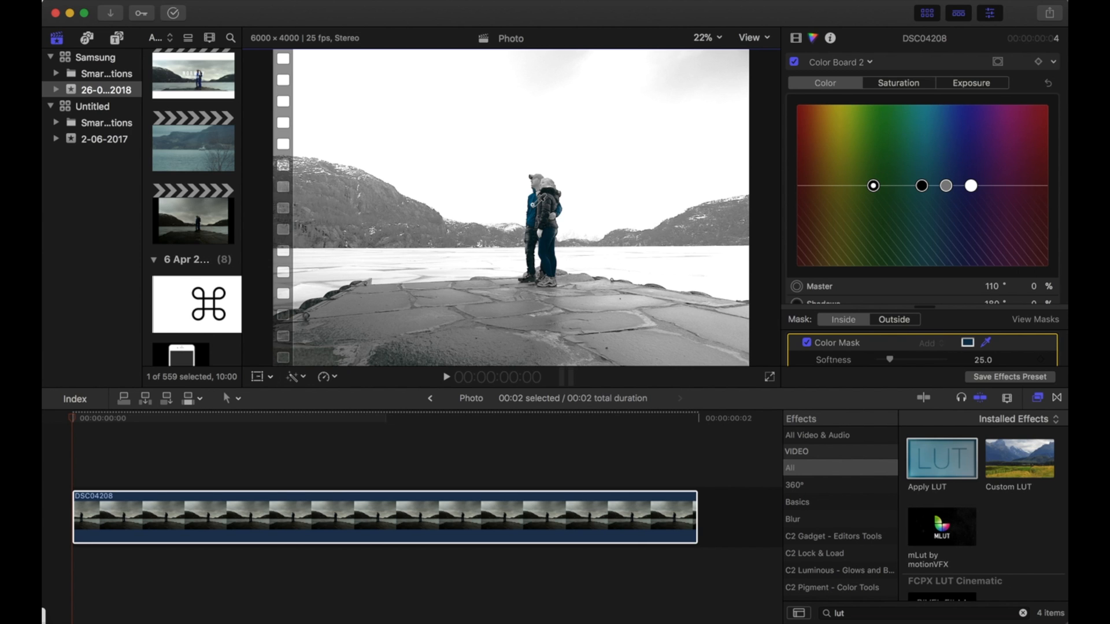
Raise the second Color Board's master saturation to 76%.
click(901, 81)
click(806, 186)
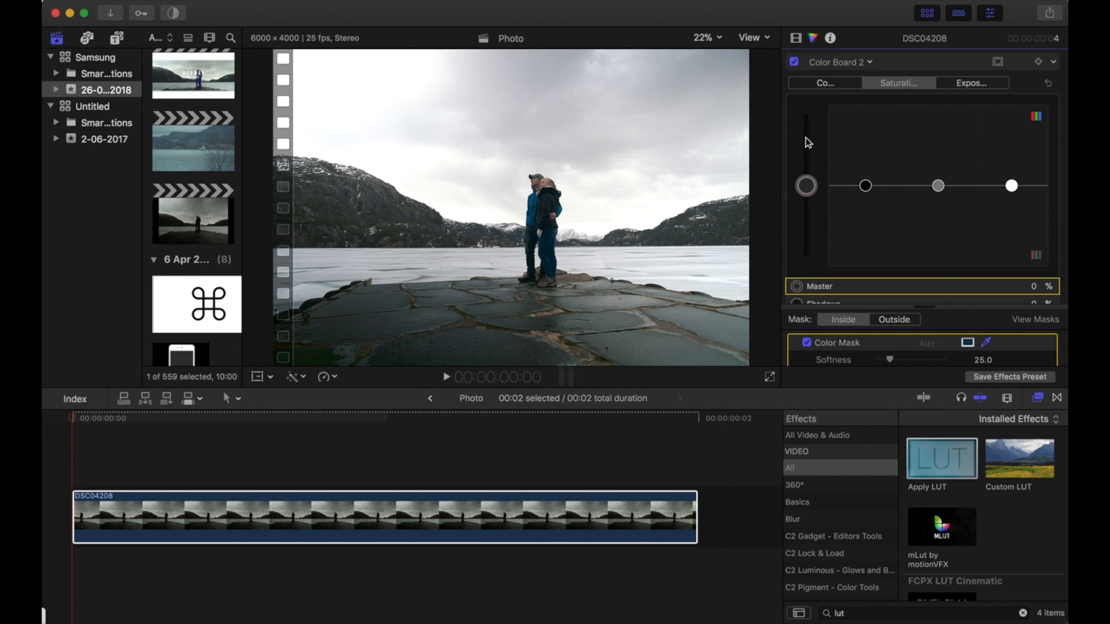
drag(806, 186, 806, 133)
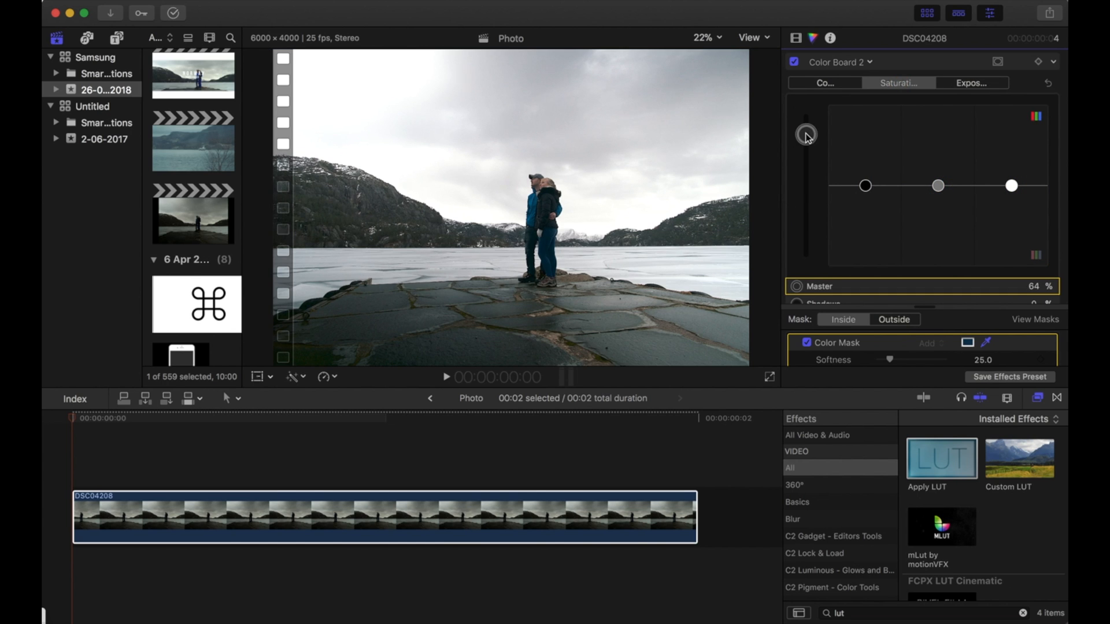
Add a third Color Board with a mask drawn in the viewer and raise its master saturation to 89%.
click(839, 62)
click(851, 135)
click(1007, 62)
click(967, 86)
drag(552, 239, 564, 241)
drag(807, 186, 806, 114)
Add a fourth Color Board correction to the clip and give it a shape mask.
click(840, 64)
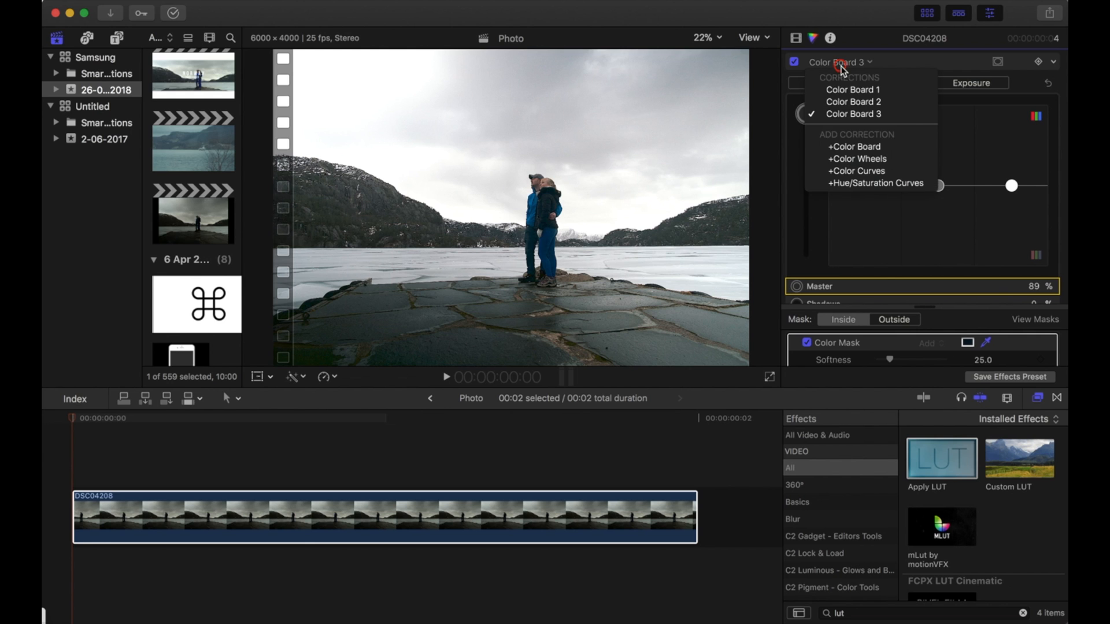
click(836, 148)
click(997, 62)
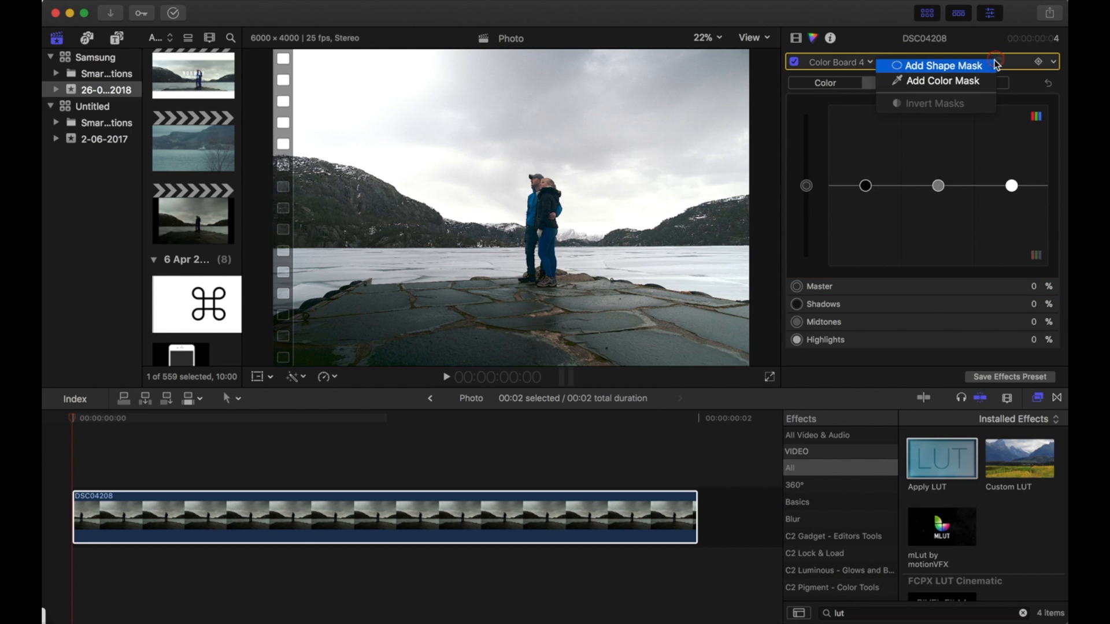
click(976, 67)
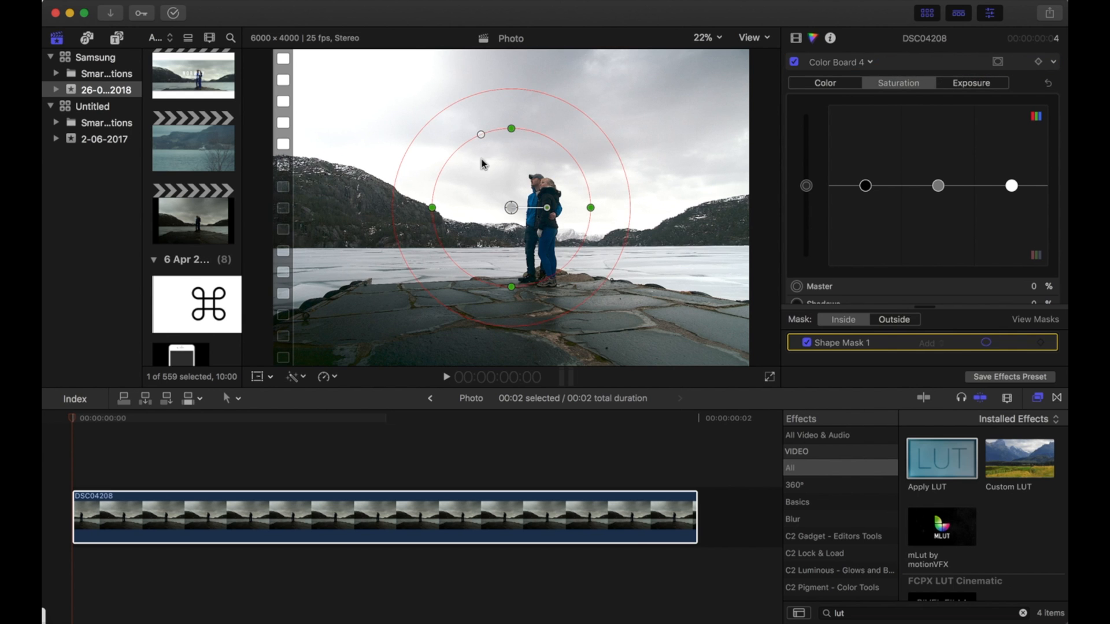
Reshape the fourth Color Board's mask into a wide rectangle covering the sky.
drag(480, 134, 432, 128)
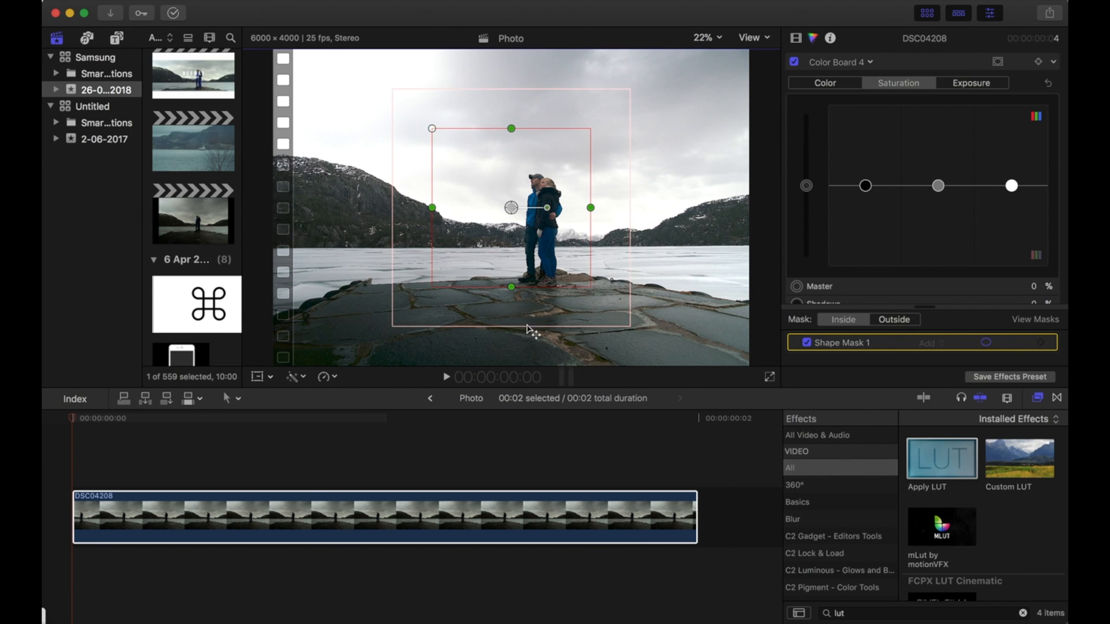
drag(509, 207, 502, 150)
drag(492, 105, 473, 92)
drag(554, 90, 734, 92)
drag(600, 213, 601, 182)
drag(476, 94, 512, 94)
Darken the masked sky by lowering the fourth Color Board's midtones exposure.
key(ctrl+super+e)
drag(938, 185, 939, 247)
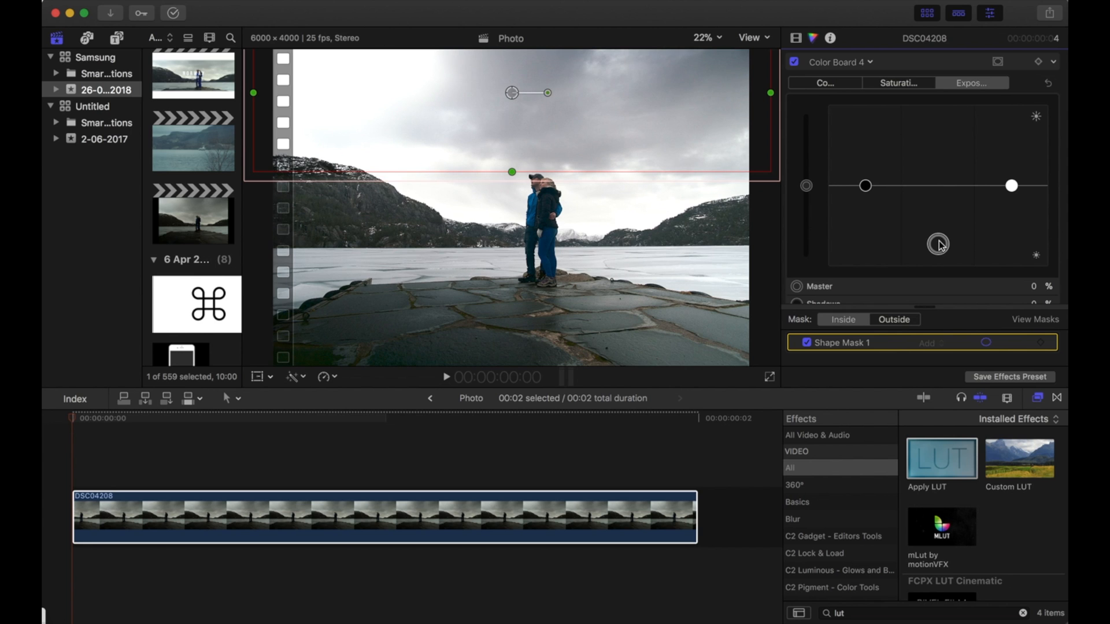
click(987, 343)
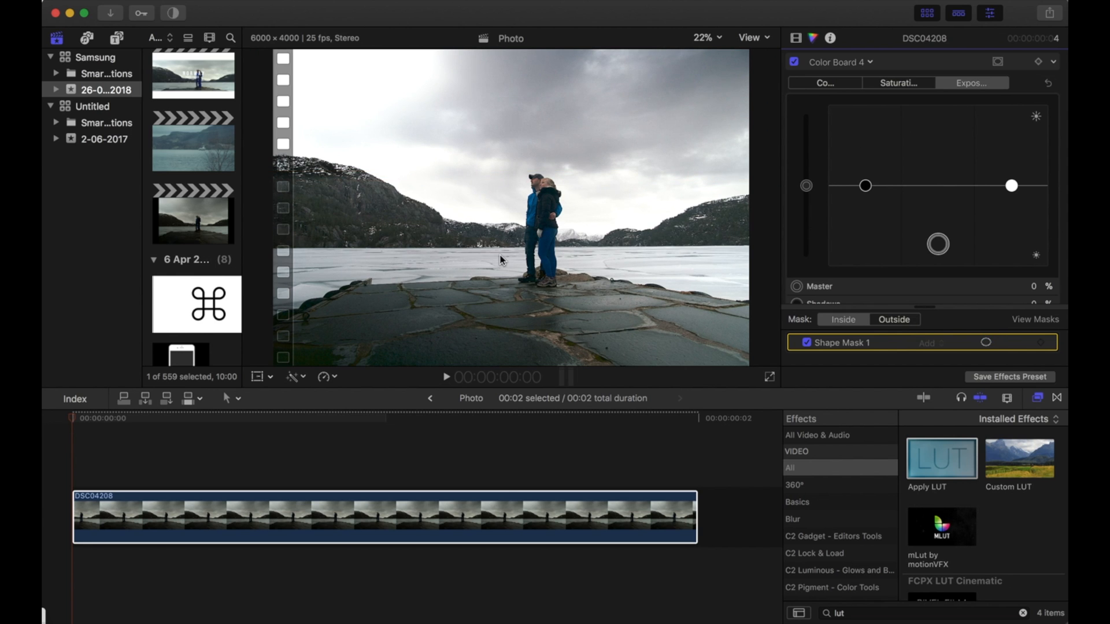
Add a fifth Color Board with a shape mask fitted as a tall ellipse around the couple.
click(840, 62)
click(847, 157)
click(997, 62)
click(993, 67)
drag(631, 249, 539, 241)
drag(540, 162, 540, 178)
drag(540, 241, 540, 232)
drag(541, 295, 541, 290)
drag(568, 313, 569, 277)
Raise the fifth Color Board's highlights and midtones exposure to brighten the couple.
drag(1011, 185, 1010, 145)
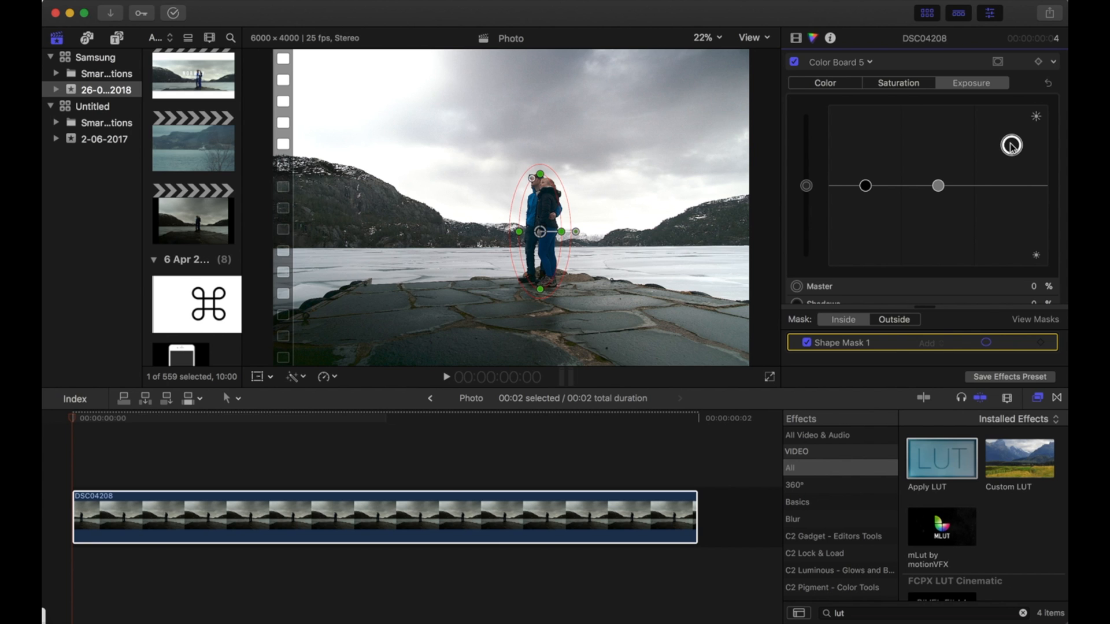
mouse_move(938, 186)
mouse_down()
mouse_move(939, 144)
mouse_move(938, 176)
mouse_up()
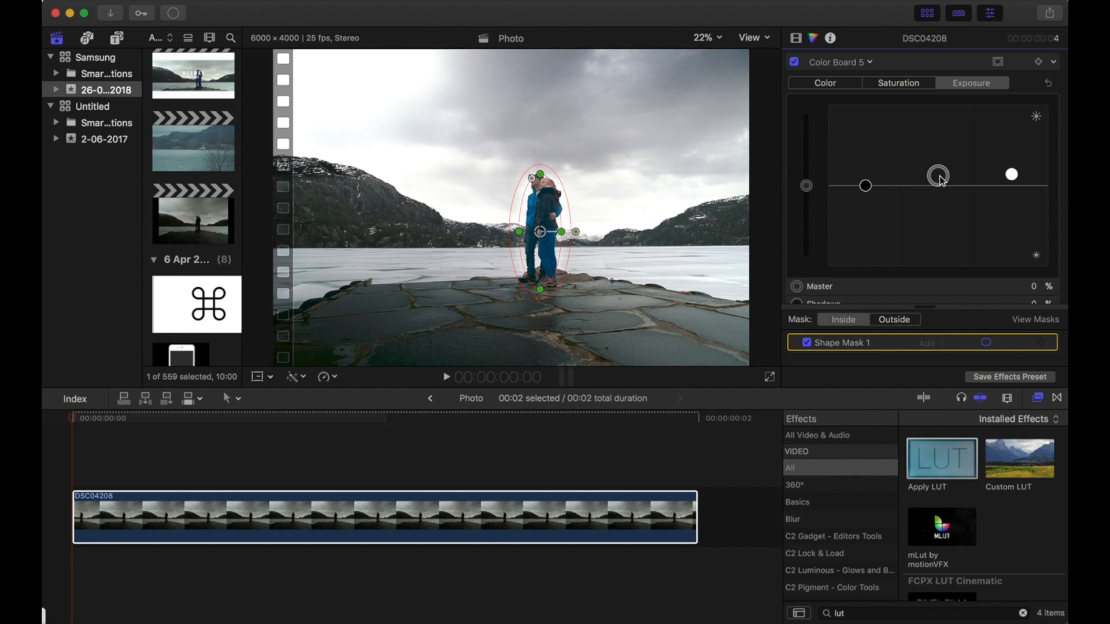
drag(1009, 175, 1011, 180)
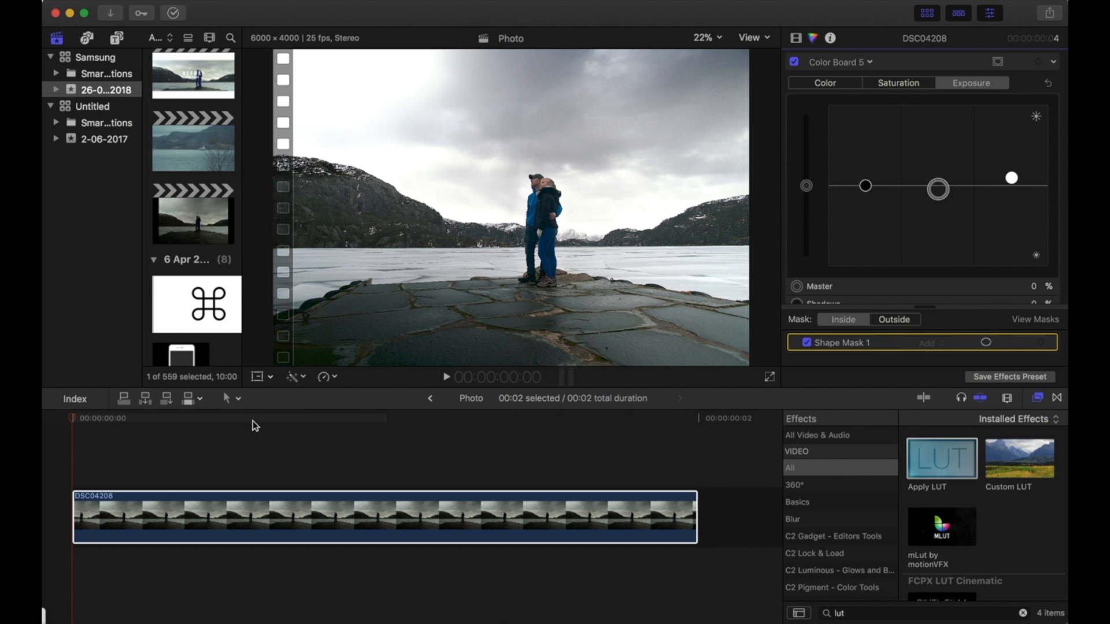
Duplicate the clip onto a layer beneath the original and set the duplicate's Sharpen amount to 46.79.
click(220, 501)
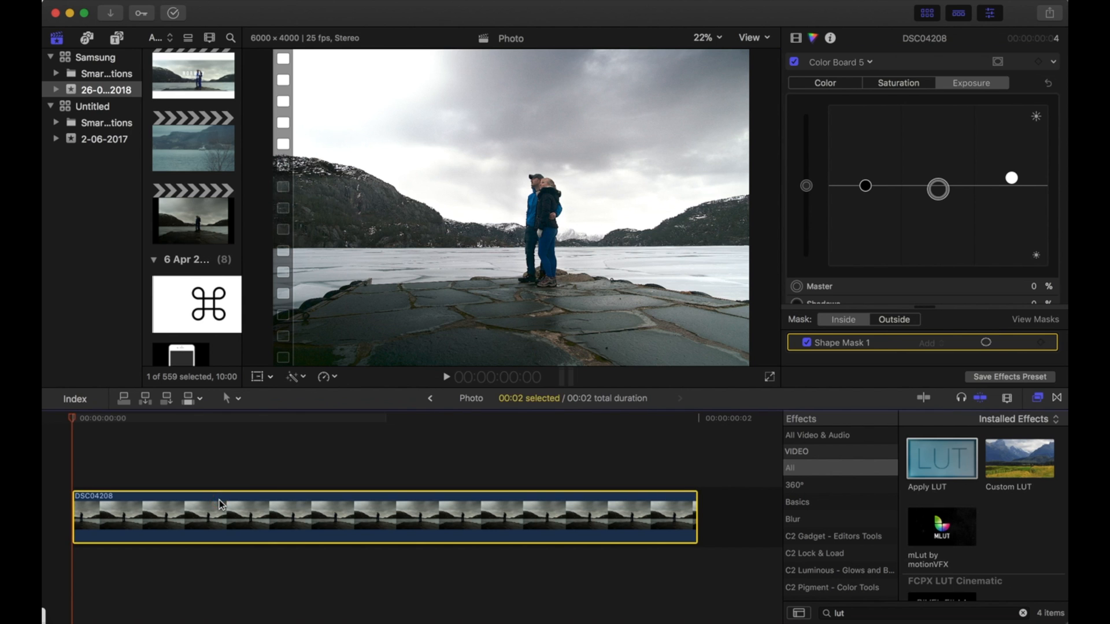
key(super+v)
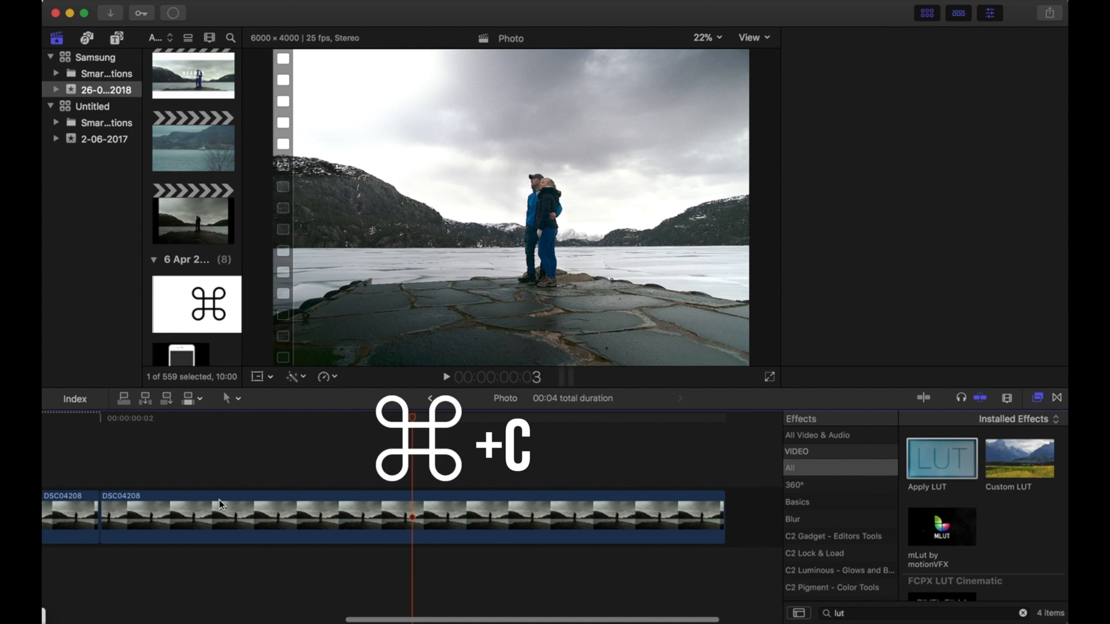
key(shift+z)
drag(450, 502, 167, 576)
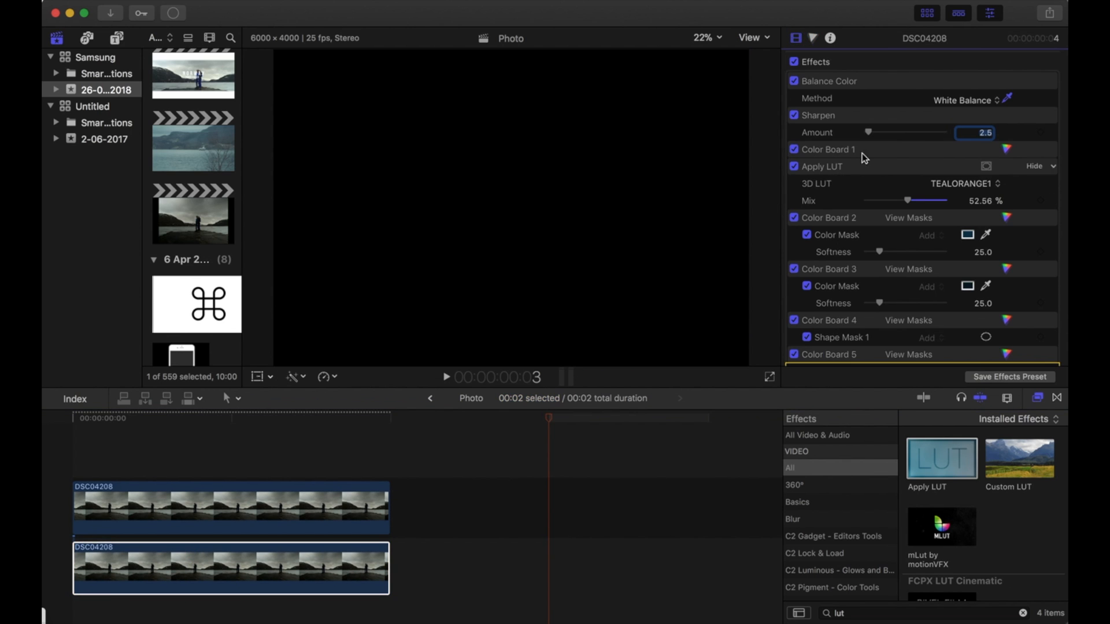
click(905, 133)
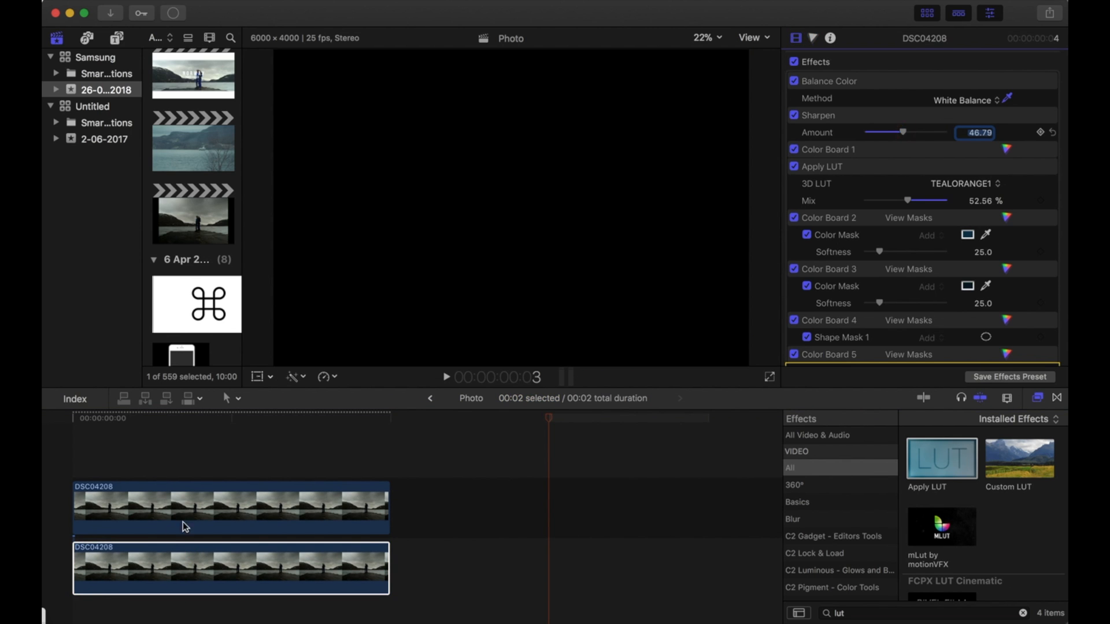
Select the upper clip and disable then re-enable it to compare with the sharpened duplicate.
click(220, 428)
click(225, 523)
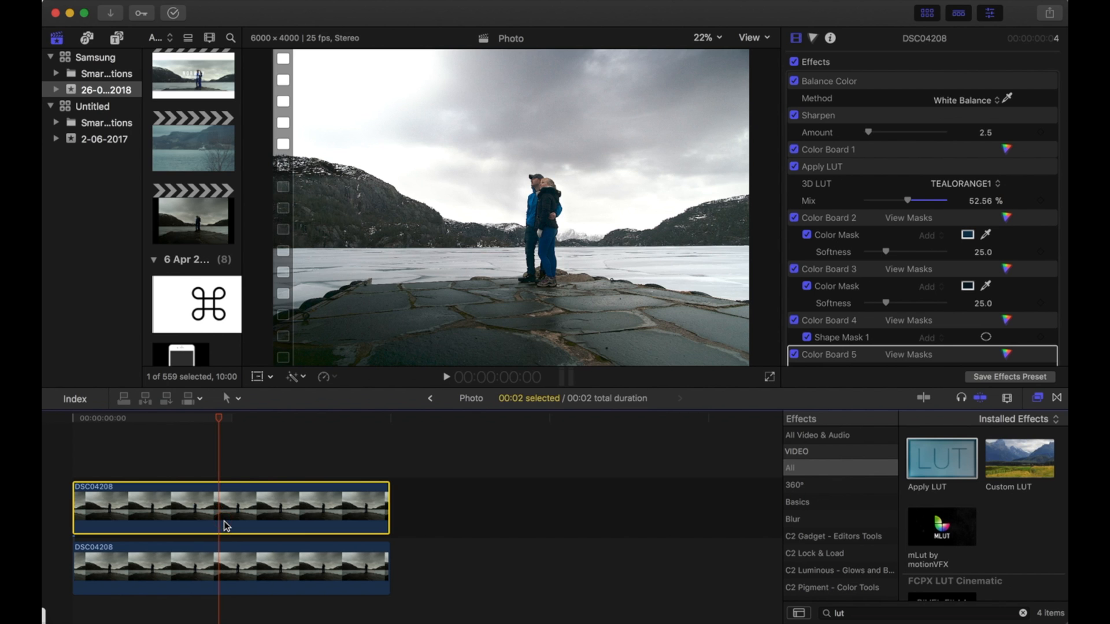
key(v)
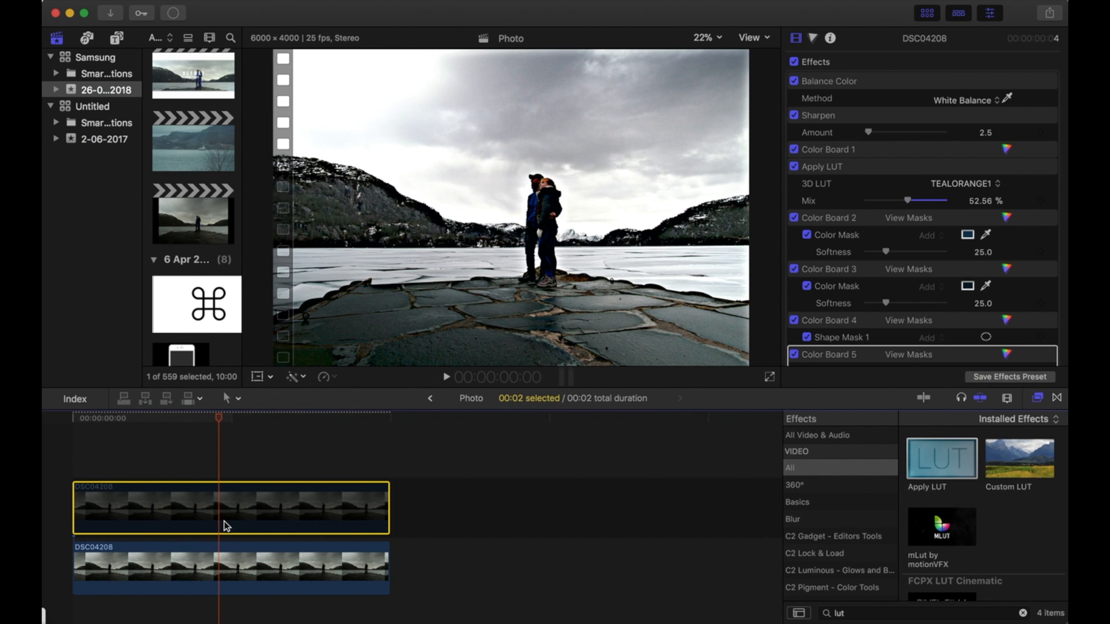
key(v)
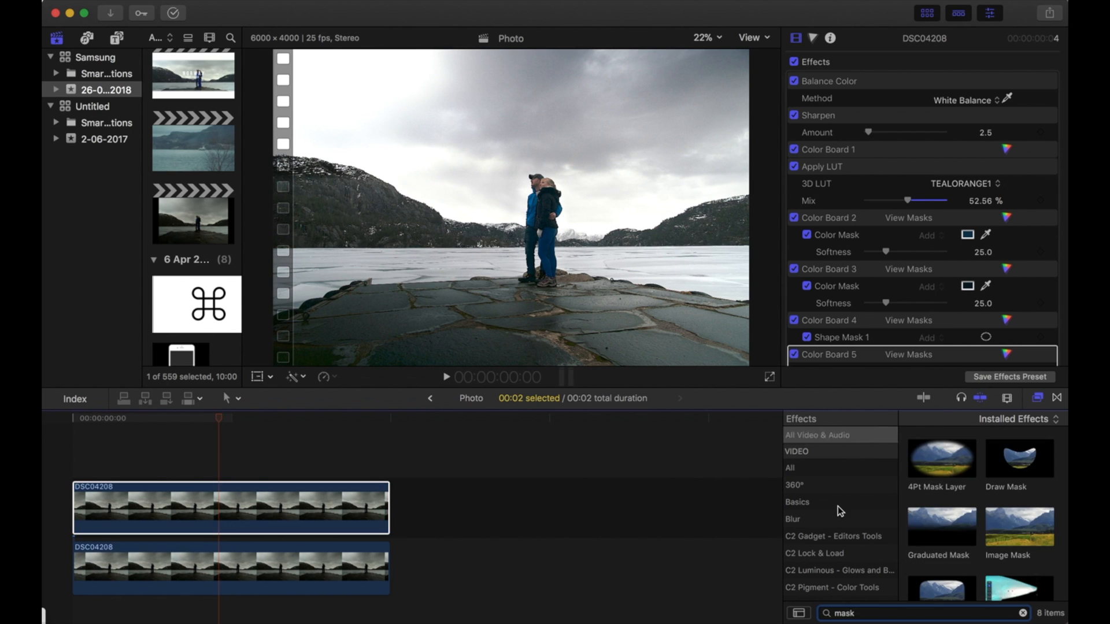
Apply a Shape Mask effect to the upper clip and reshape it into a narrow band across the ice.
scroll(840, 511, down, 5)
drag(993, 539, 215, 514)
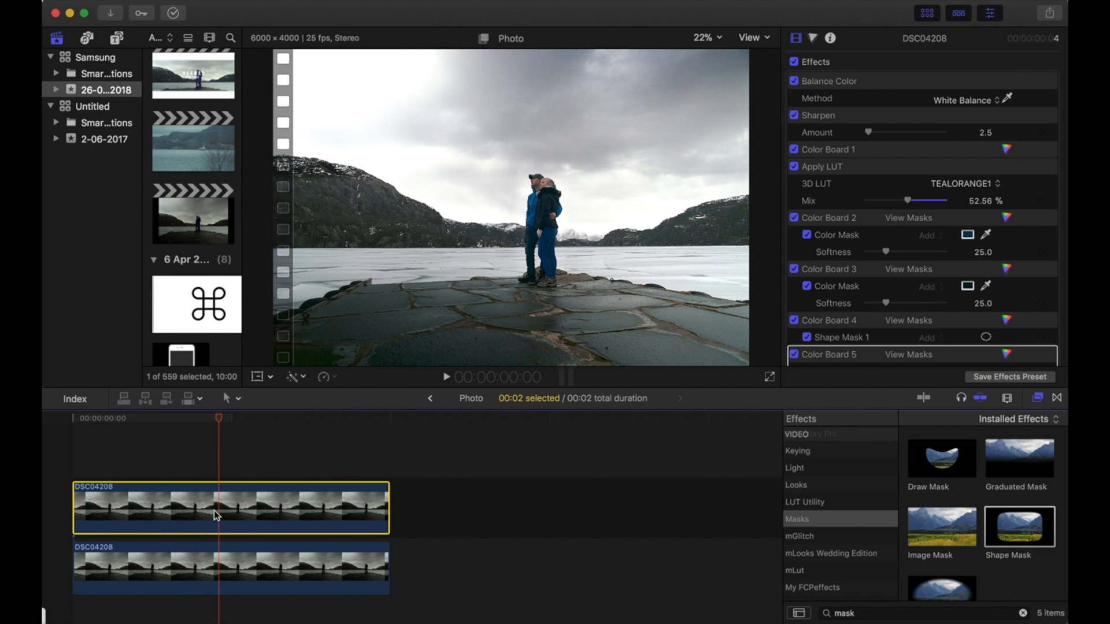
scroll(971, 225, down, 5)
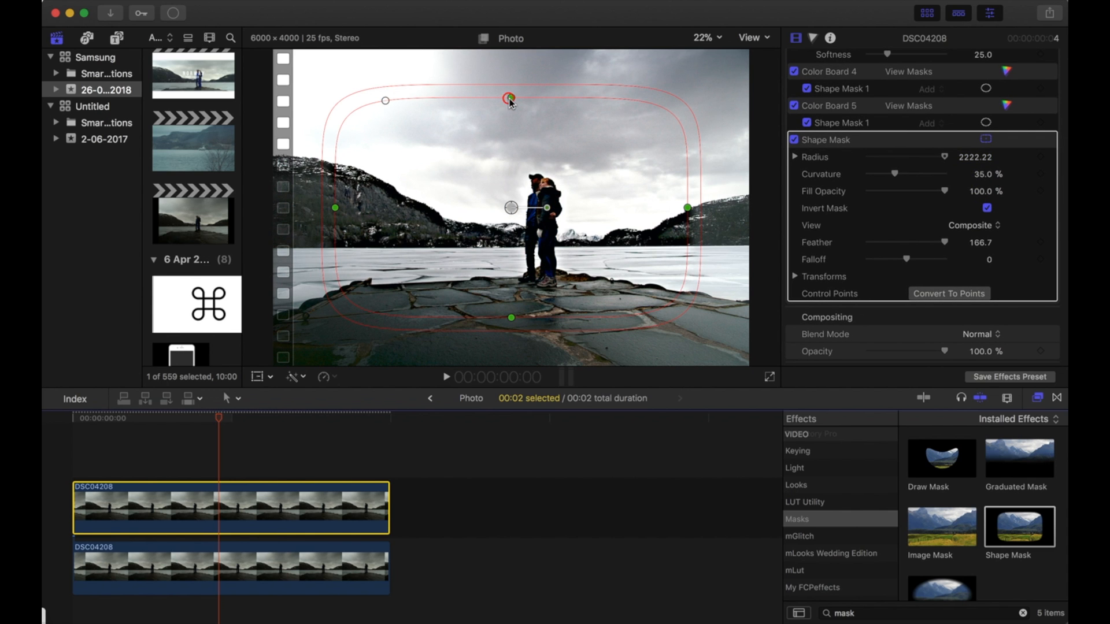
click(516, 199)
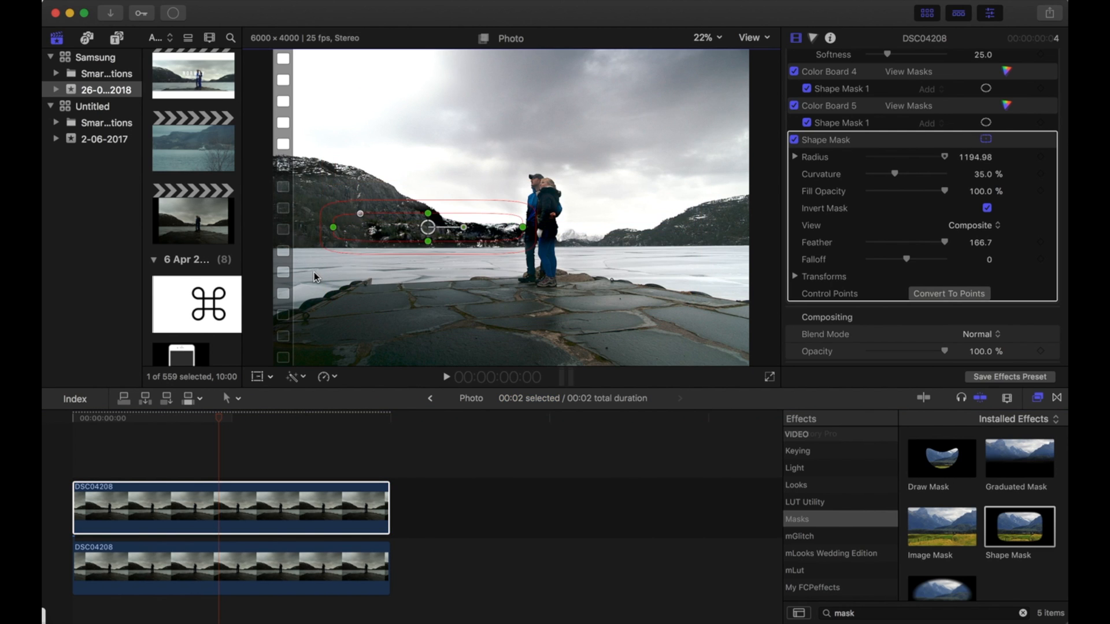
drag(456, 207, 395, 246)
drag(463, 266, 519, 266)
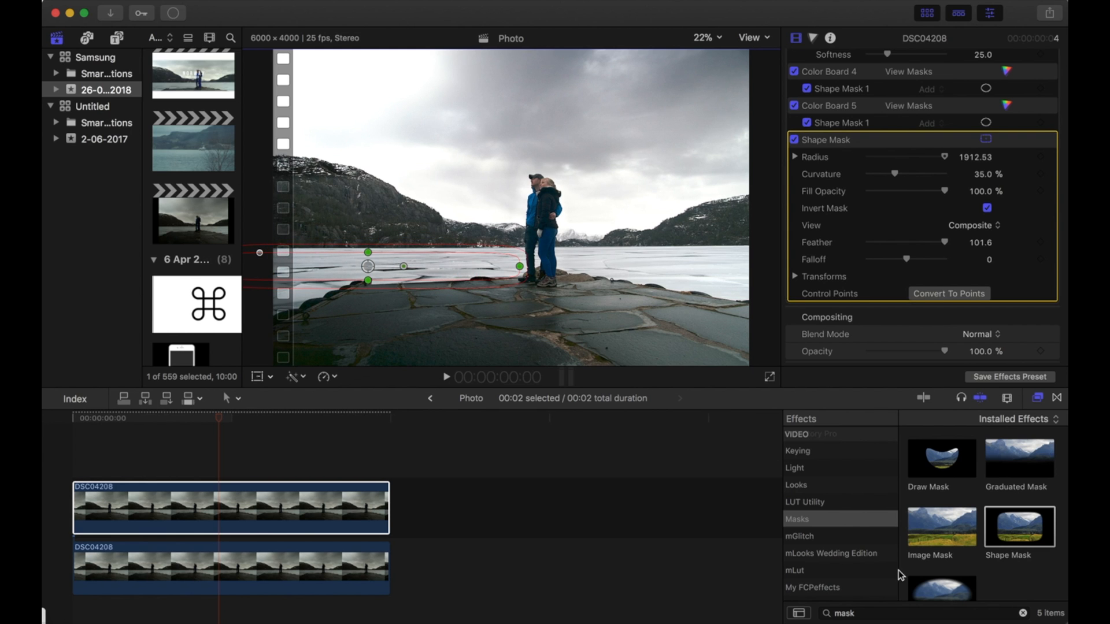
Apply a second Shape Mask to the upper clip, toggle its Invert Mask, and adjust its shape.
drag(1025, 534, 306, 514)
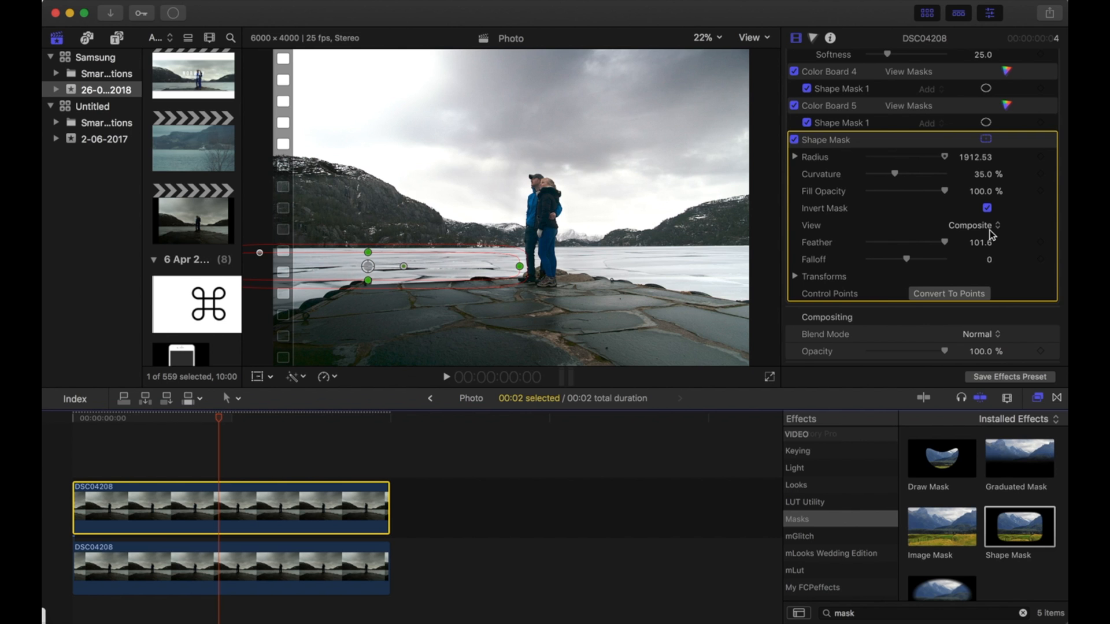
scroll(991, 235, down, 3)
click(988, 272)
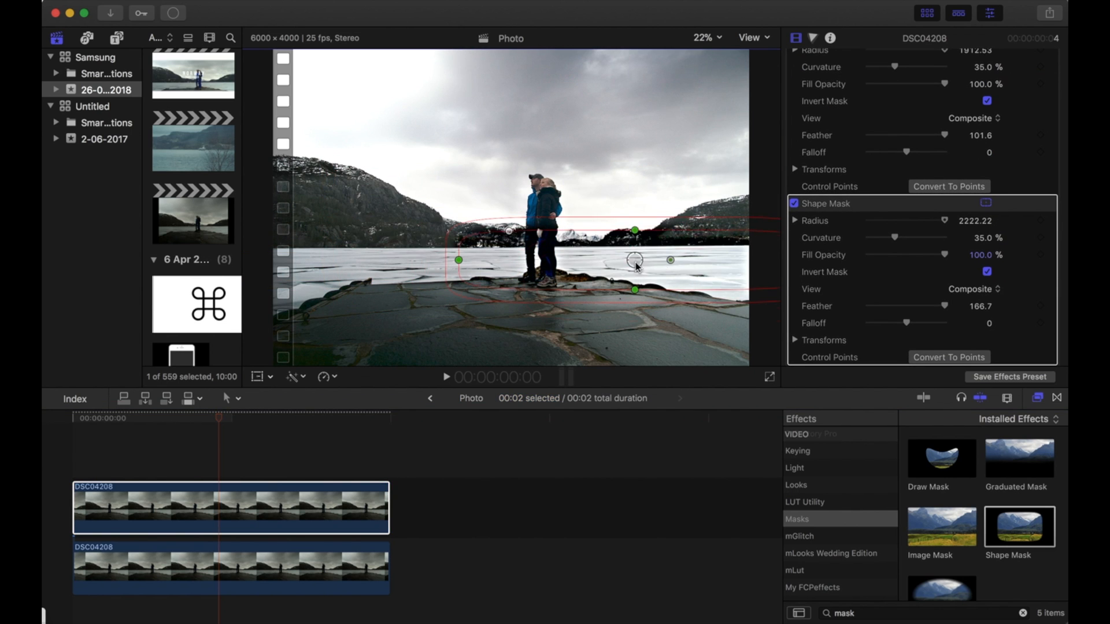
drag(714, 289, 716, 311)
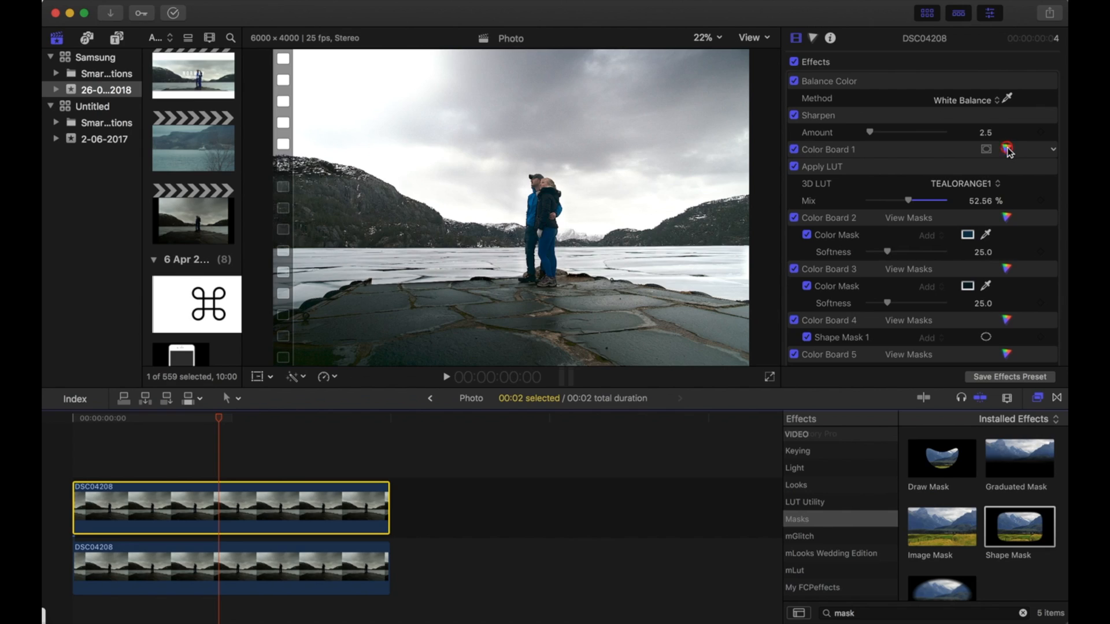
Raise the master saturation in the upper clip's first Color Board.
click(1008, 150)
click(899, 83)
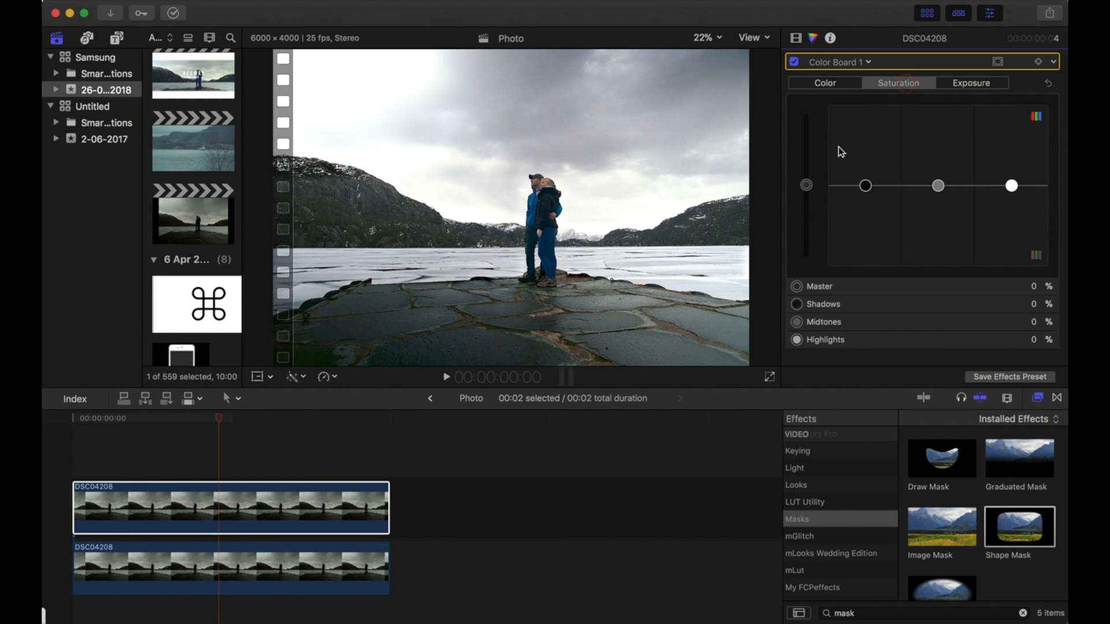
drag(807, 185, 807, 138)
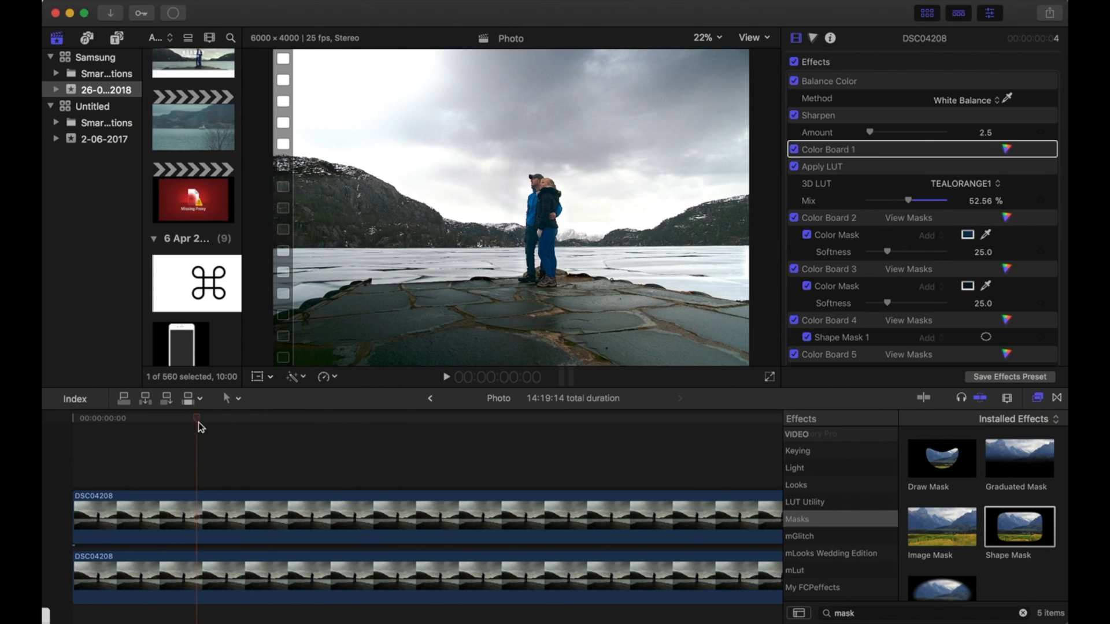
Add a Basic Title above the clips in the timeline and set its text to Thumbnail.
click(117, 38)
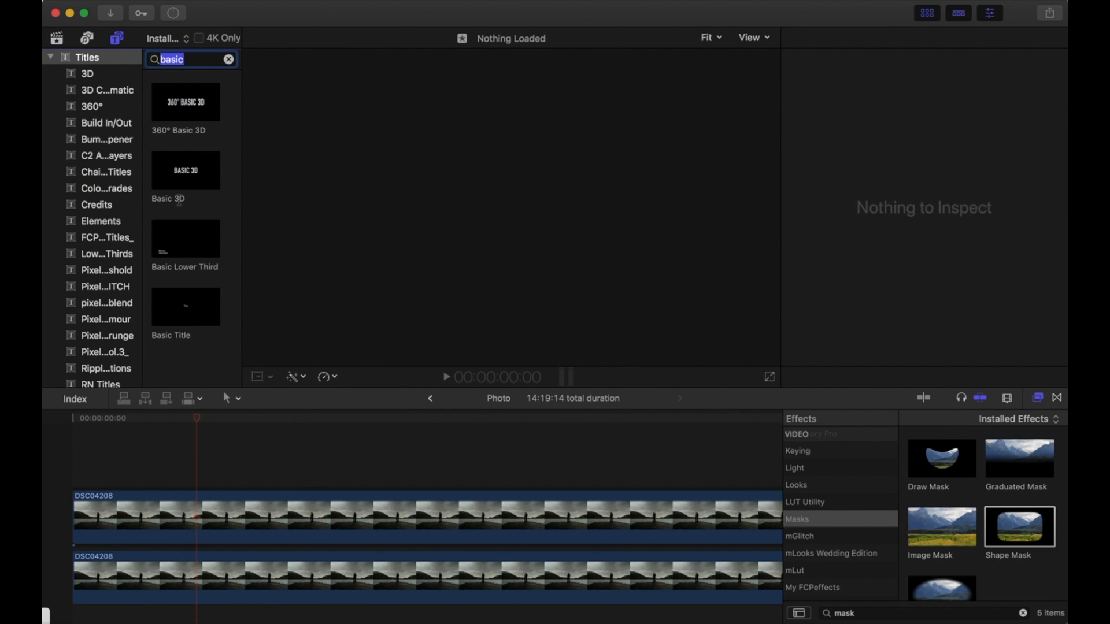
click(186, 323)
drag(186, 323, 177, 480)
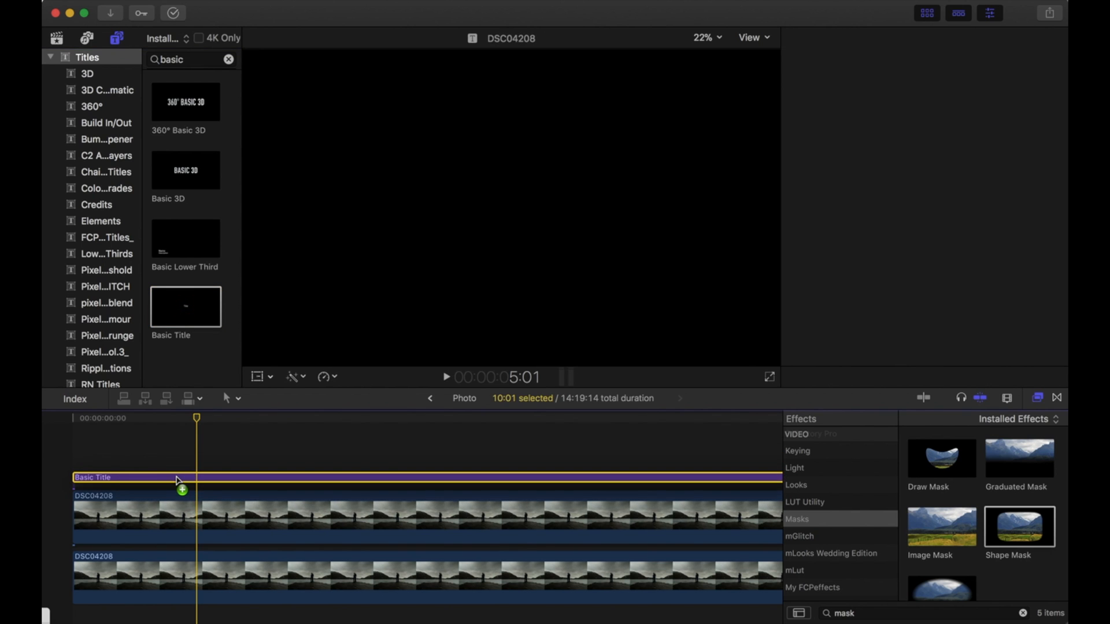
drag(808, 106, 747, 103)
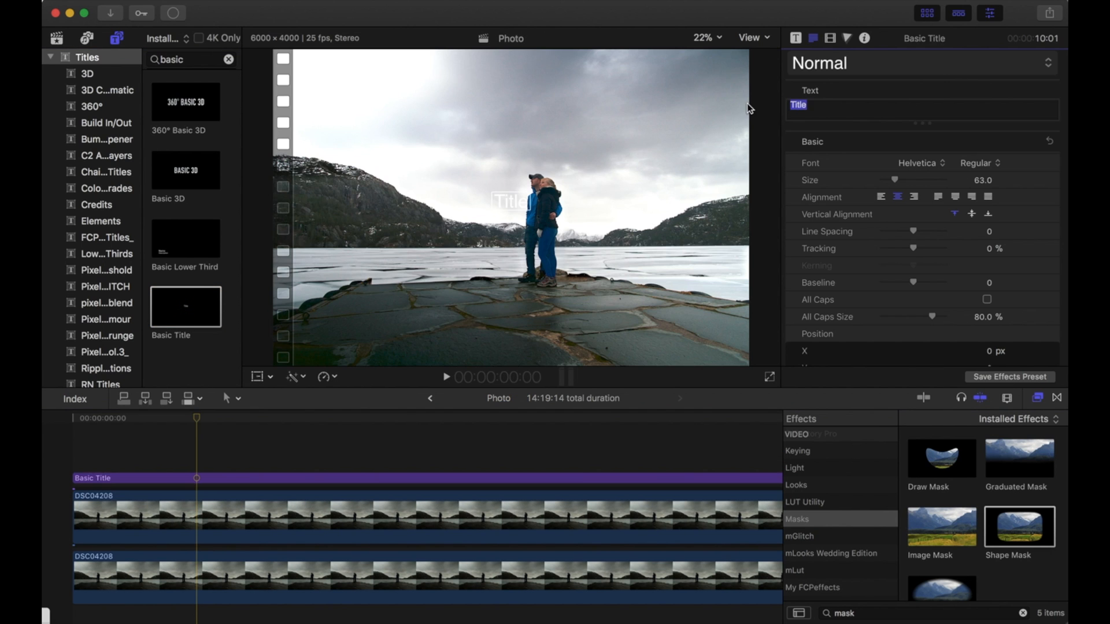
text(Thumbnail)
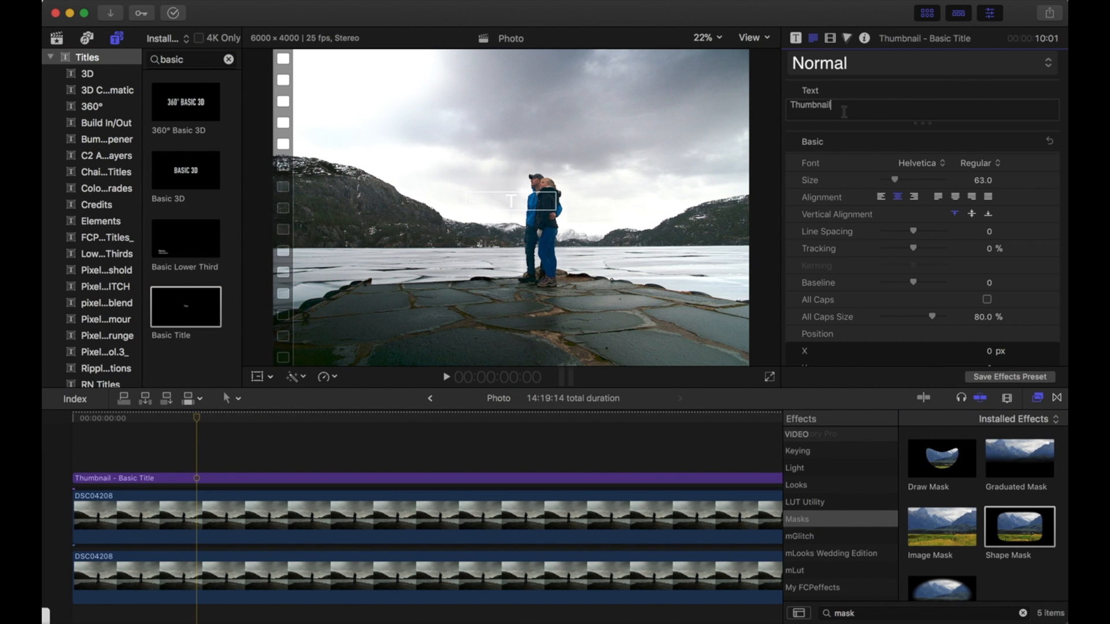
Set the title font to Bebas Neue and enlarge the title text.
click(932, 164)
scroll(932, 164, up, 15)
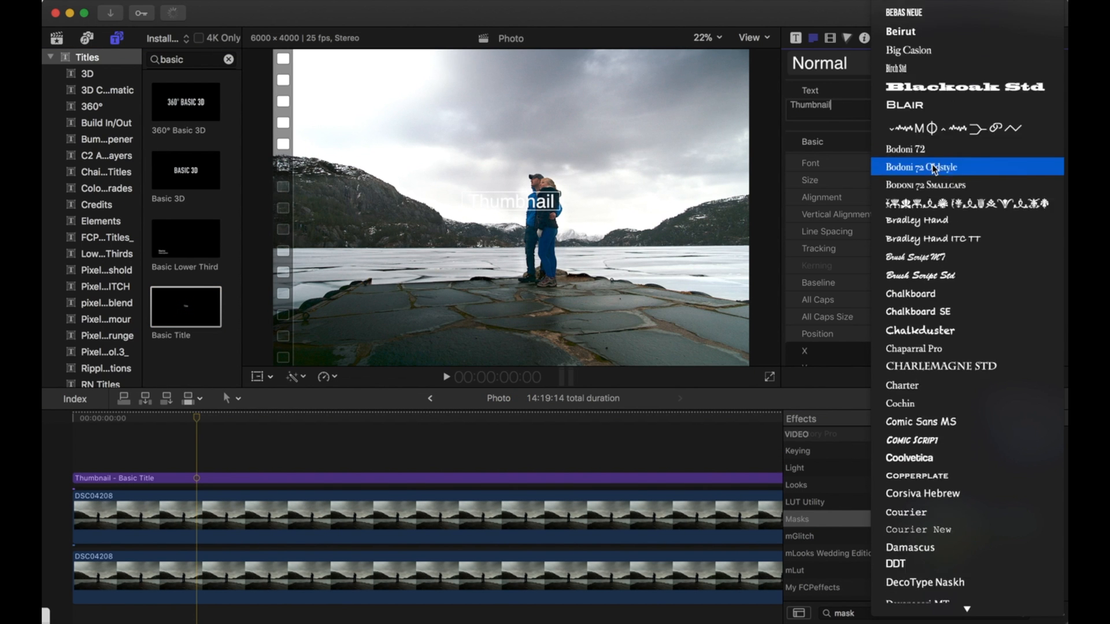
click(931, 165)
scroll(959, 196, down, 10)
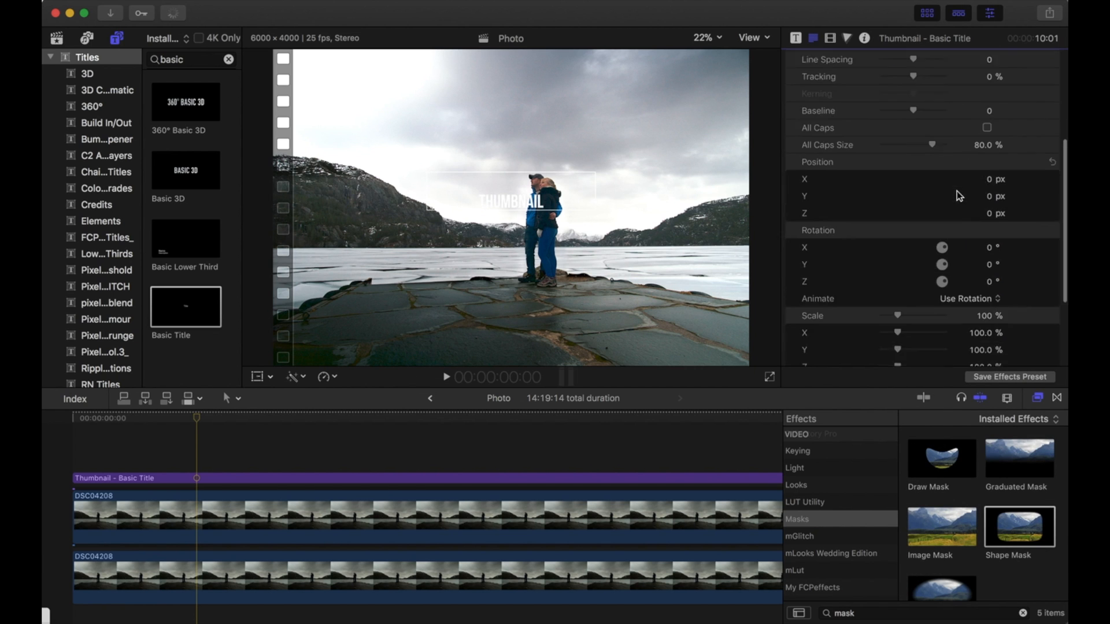
click(999, 329)
click(1022, 479)
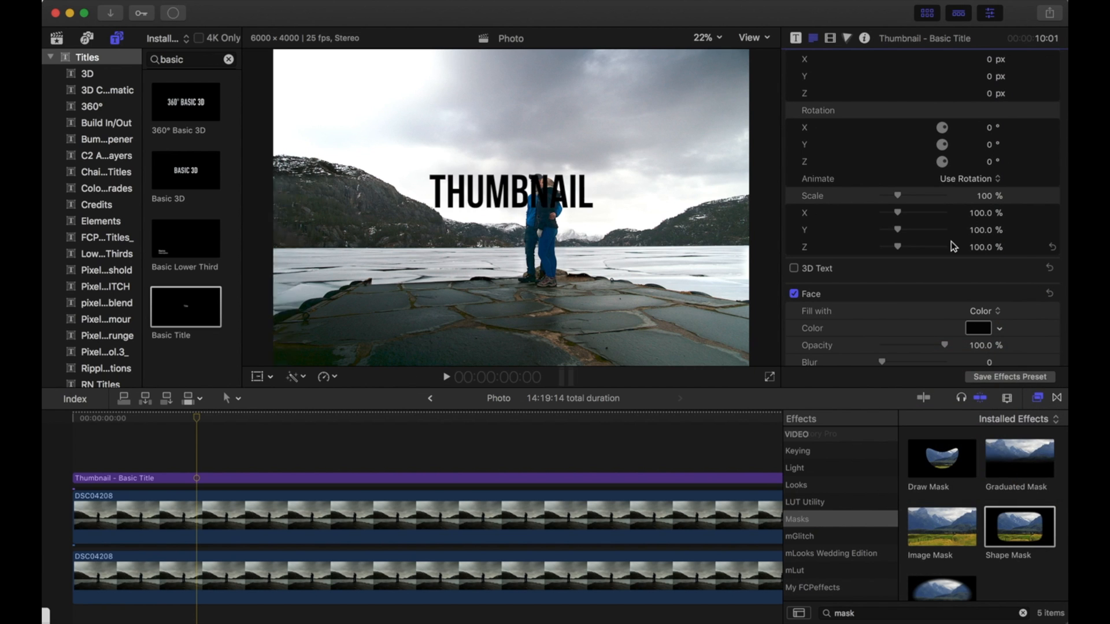
Add Save Current Frame to the share destinations through Add Destination.
scroll(1041, 174, up, 10)
click(1050, 12)
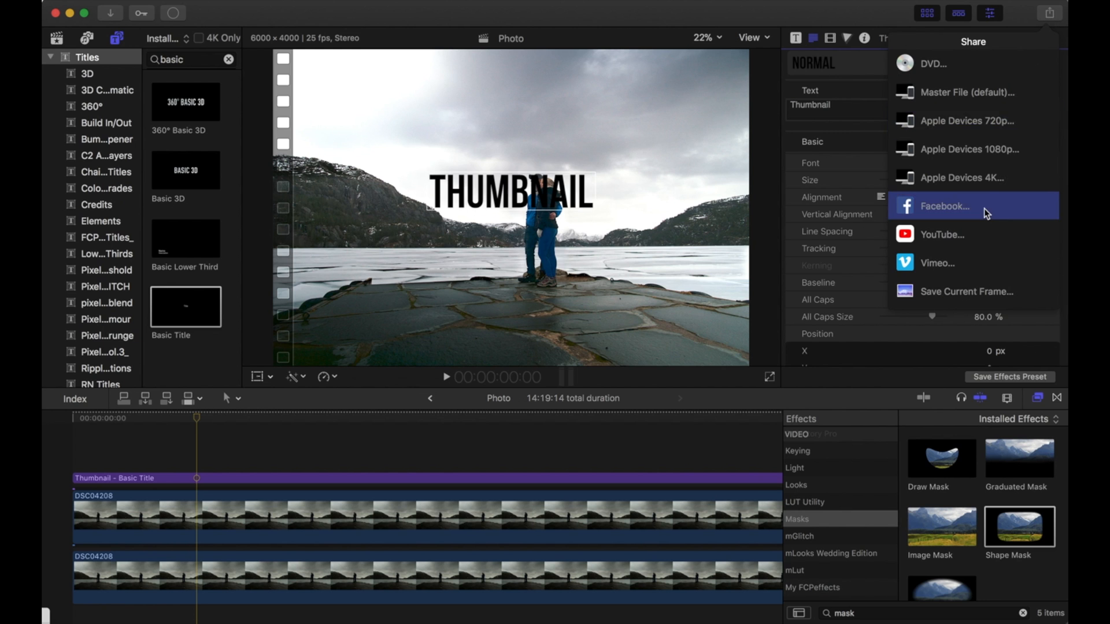
scroll(984, 208, down, 2)
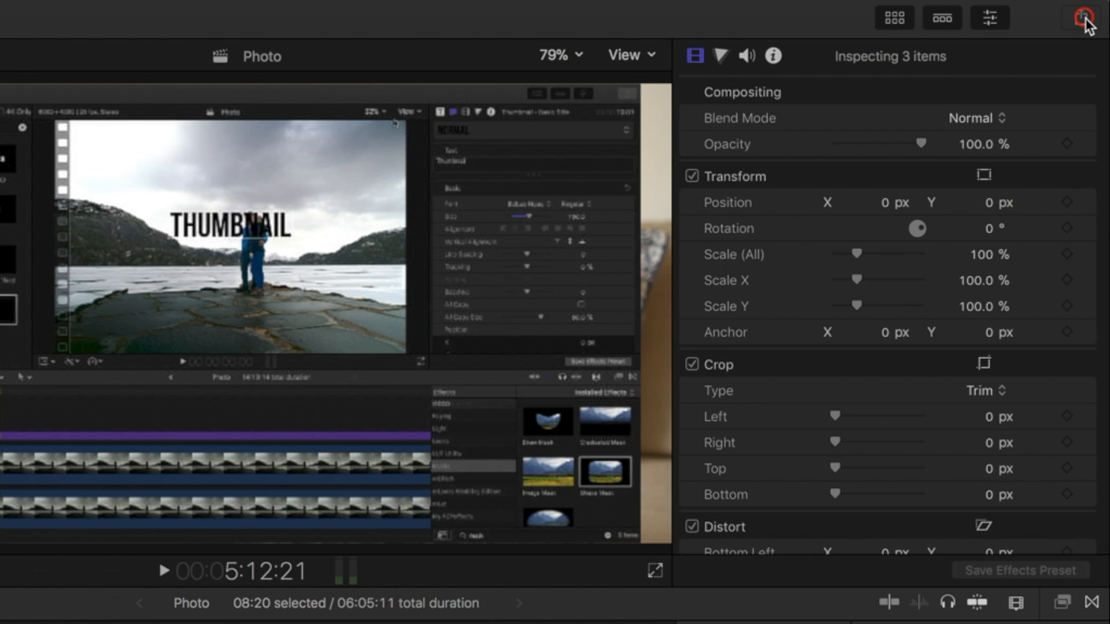
click(1082, 19)
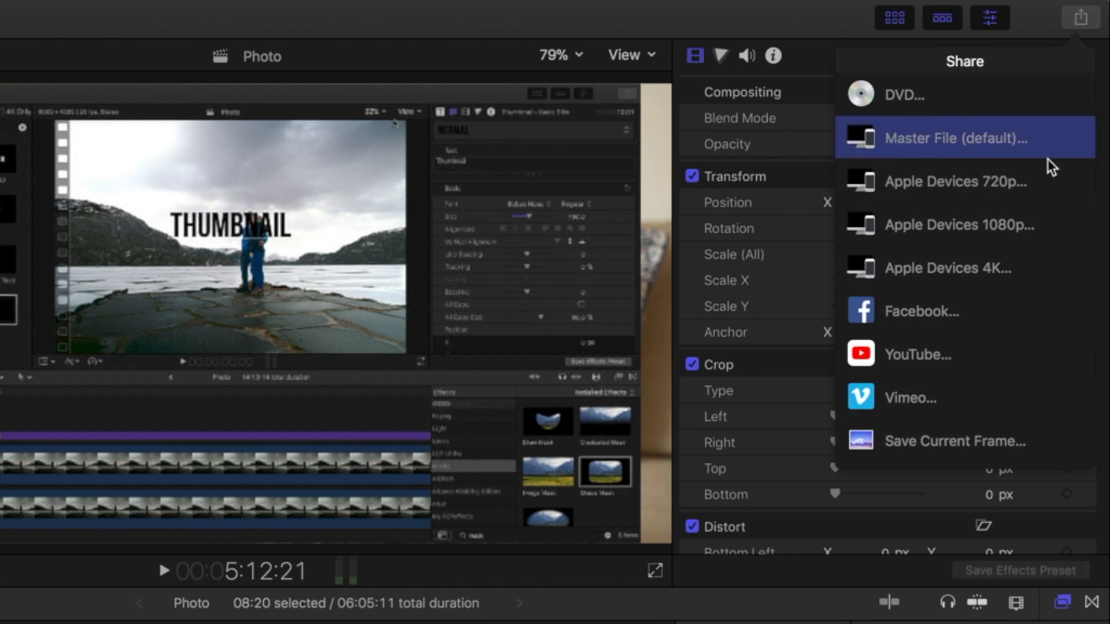
scroll(1048, 168, down, 3)
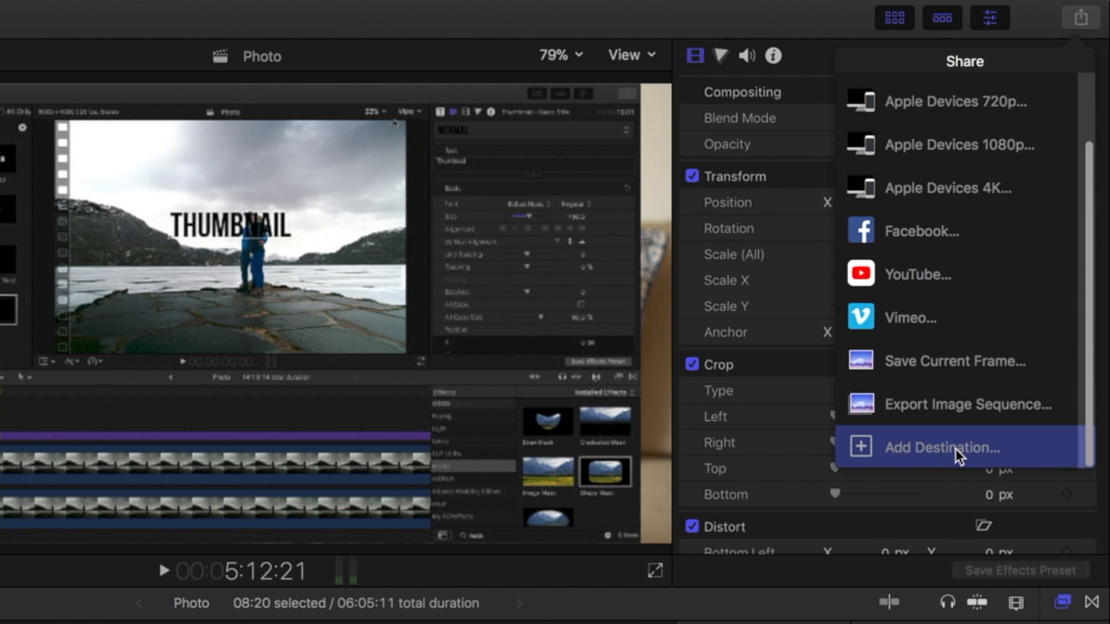
click(955, 449)
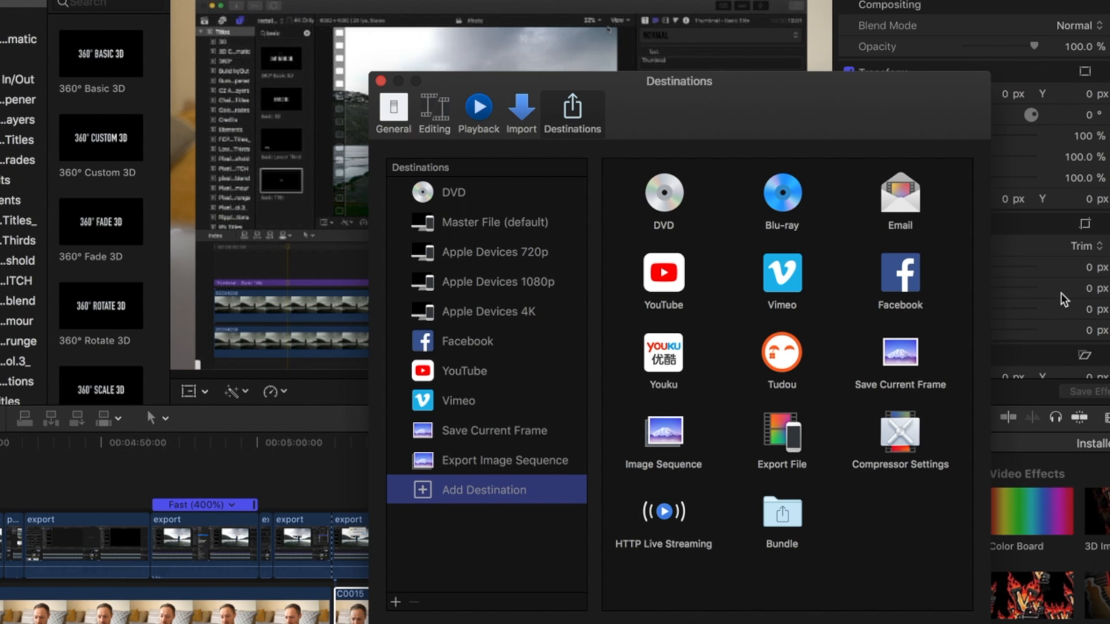
drag(904, 368, 430, 466)
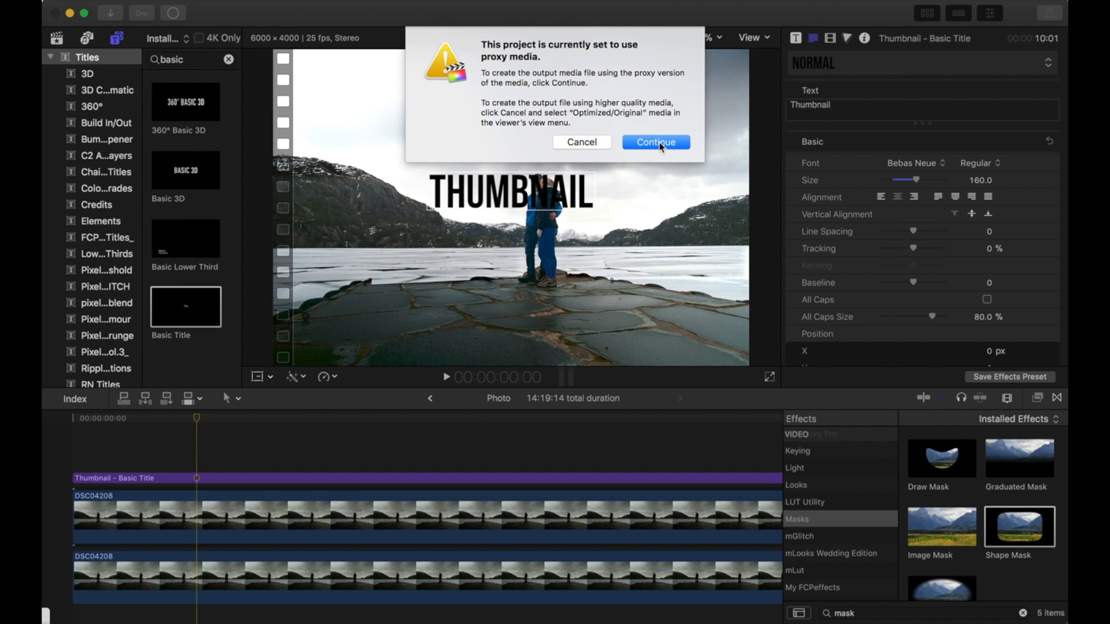
Cancel the proxy media export warning and review the viewer's media options.
click(598, 142)
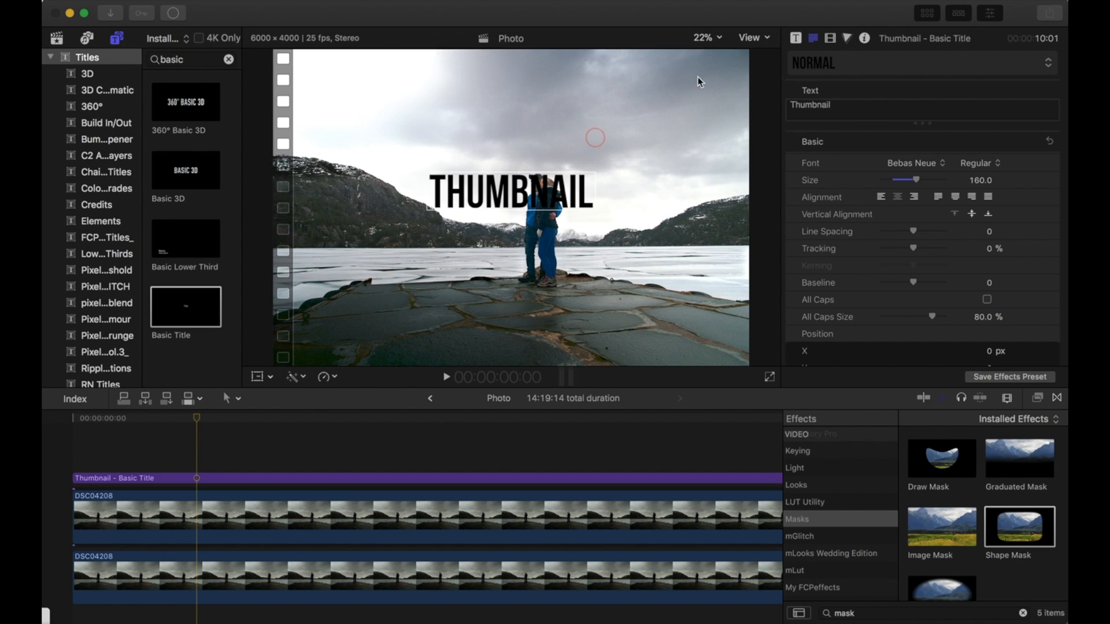
click(754, 39)
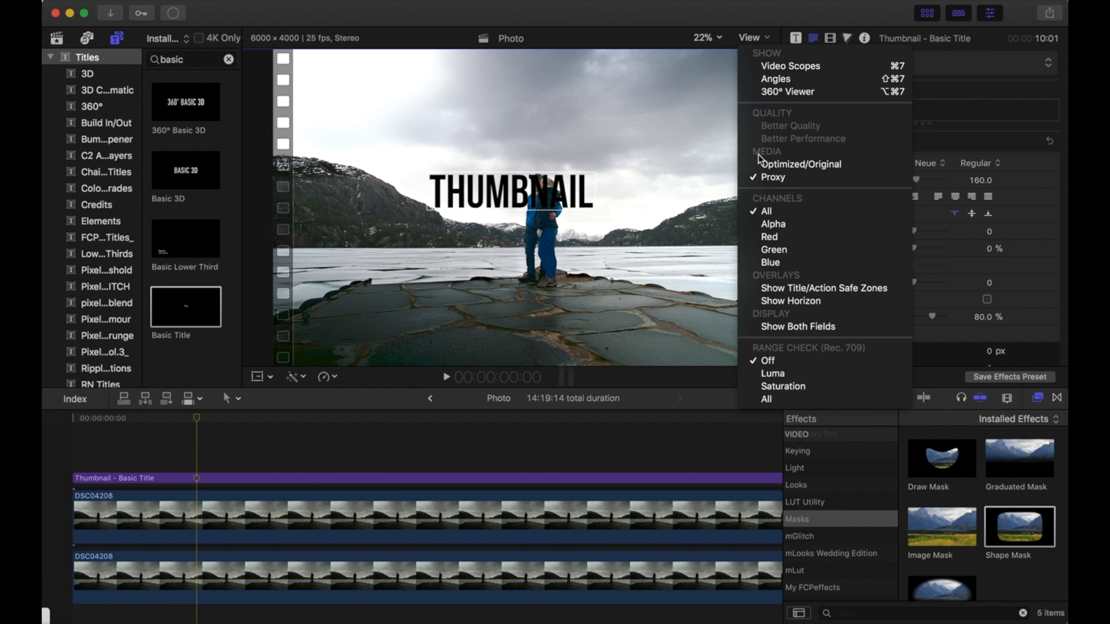
click(758, 38)
Share the current frame as a JPEG image named Photo in the GIFs folder, then open the saved file.
click(1049, 12)
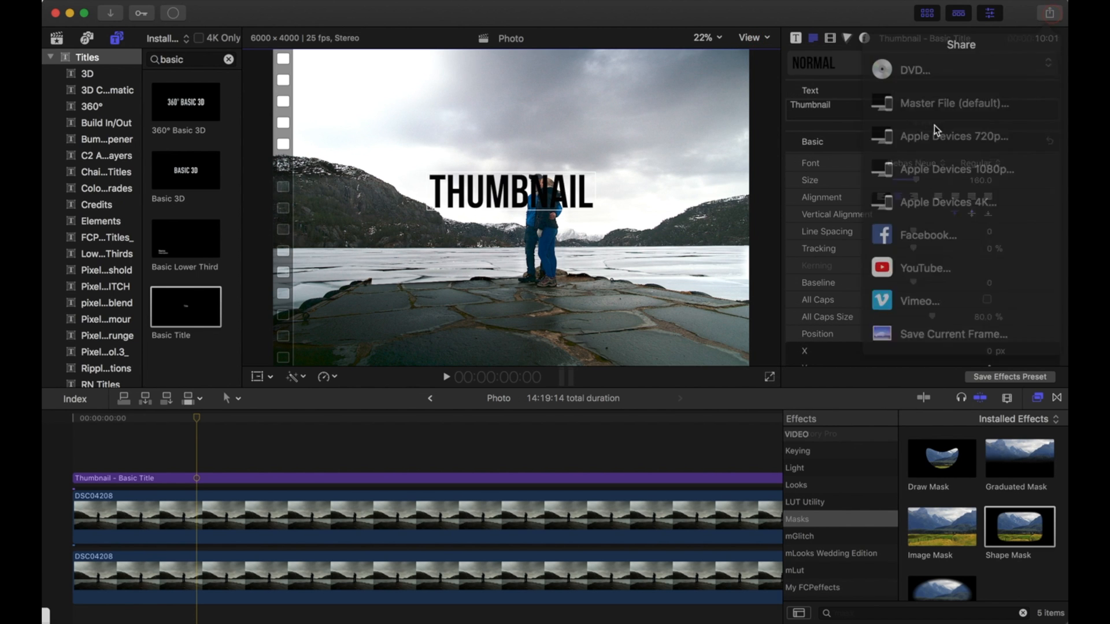
click(952, 292)
click(706, 114)
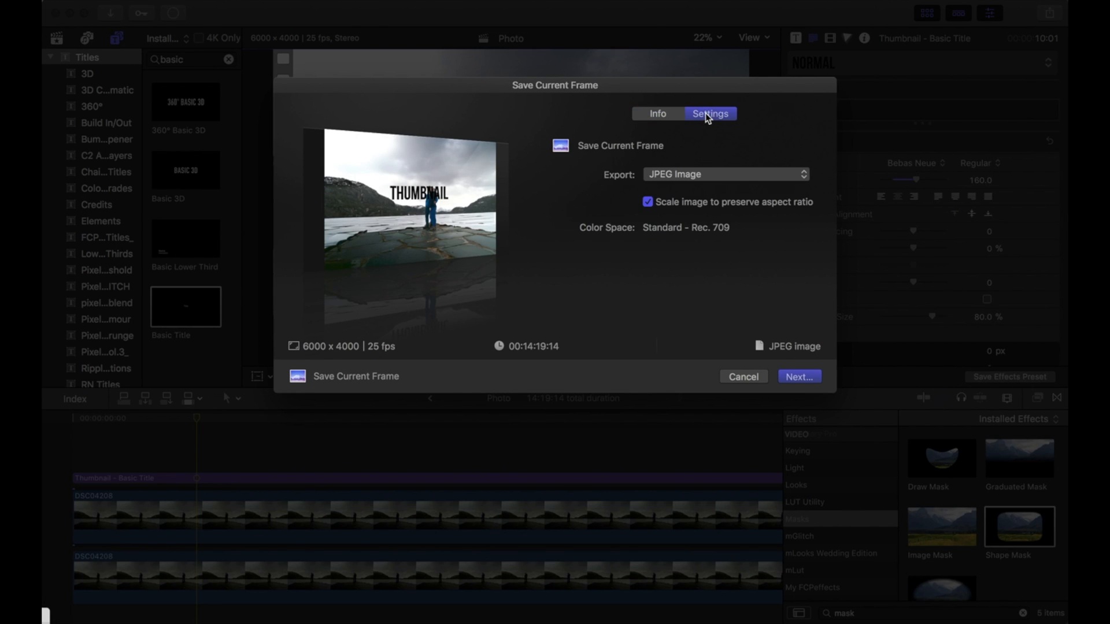
click(798, 377)
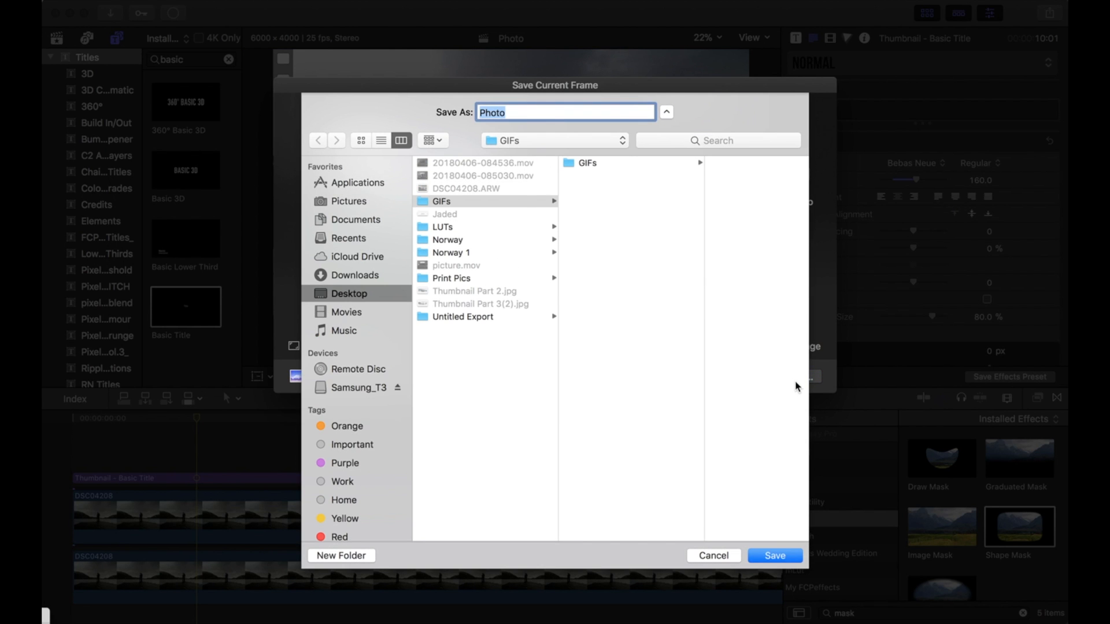
click(776, 556)
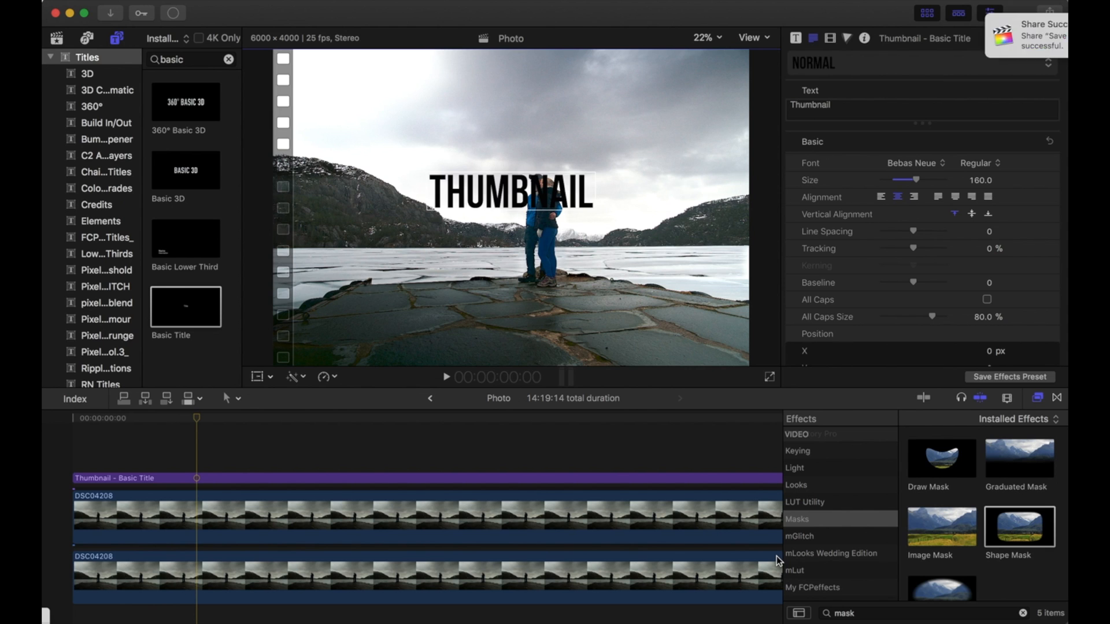
click(1032, 44)
double_click(812, 160)
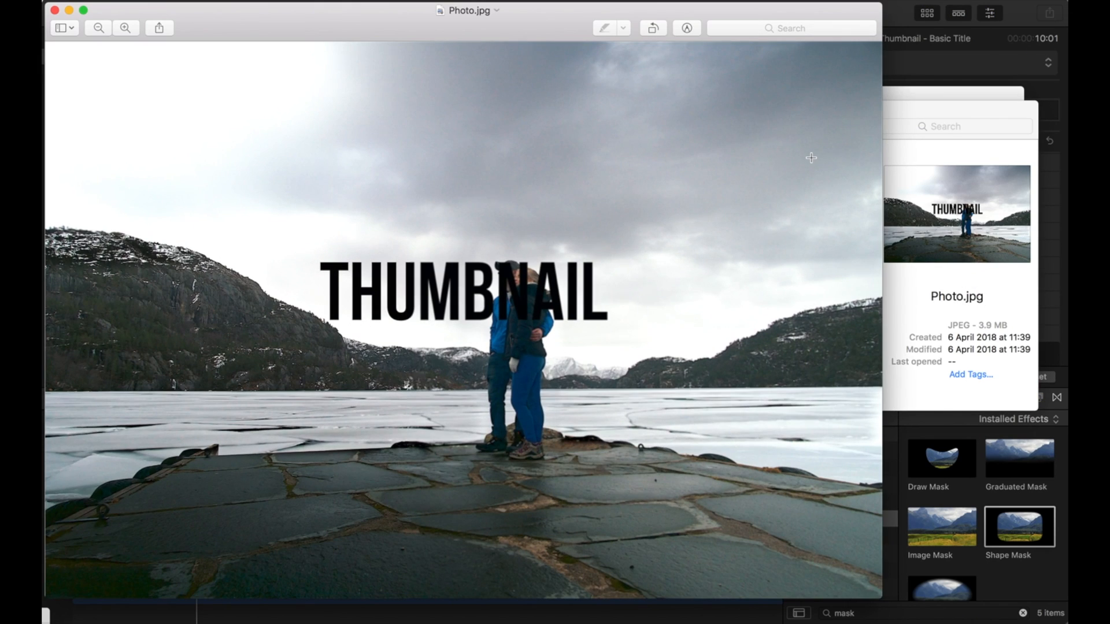